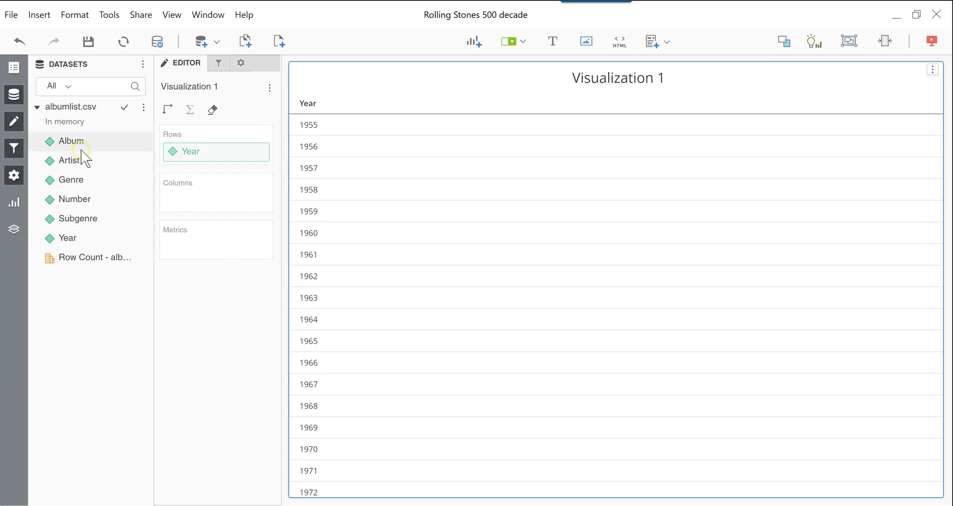
Step: Add Album to the grid and begin a new derived attribute named YearDividedBy10
{"action": "left_click_drag", "start_coordinate": [81, 151], "coordinate": [147, 113]}
{"action": "left_click", "coordinate": [144, 106]}
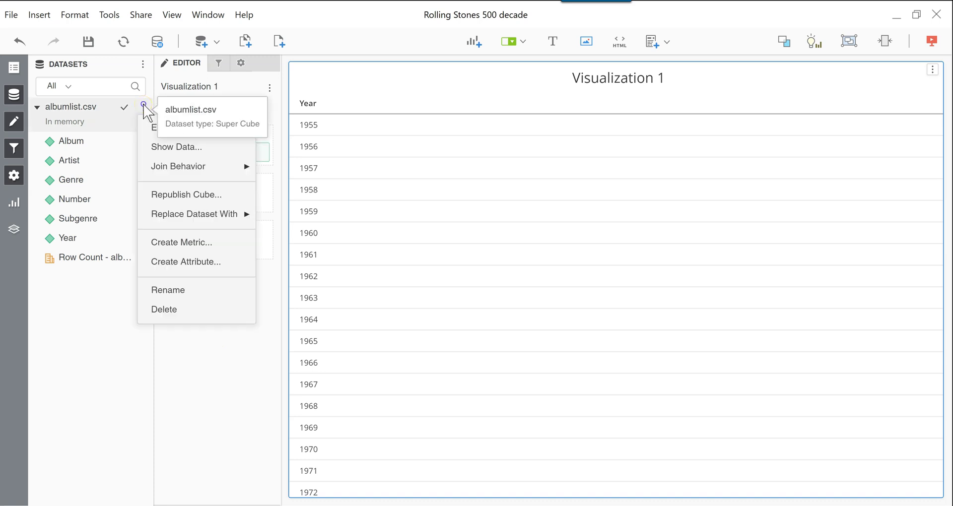
{"action": "left_click", "coordinate": [204, 260]}
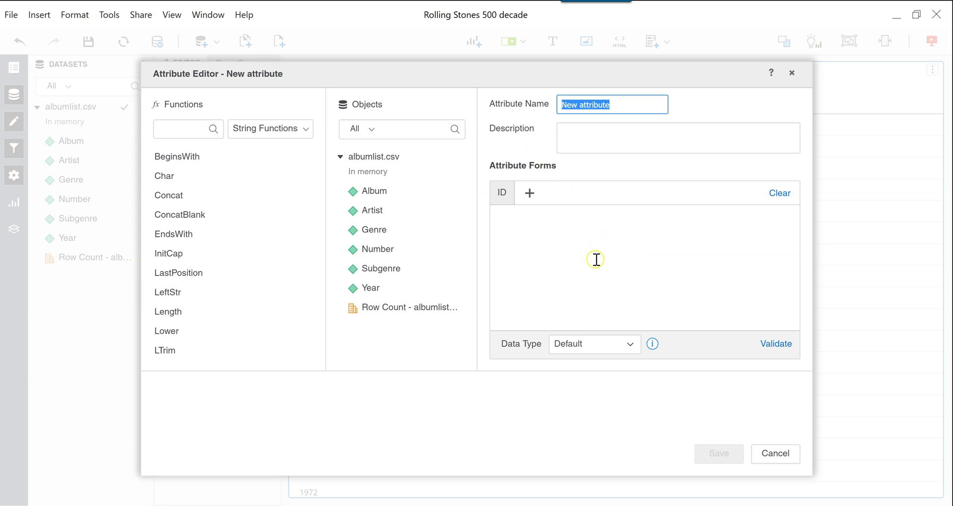
{"action": "left_click", "coordinate": [609, 279]}
{"action": "type", "text": "YearDividedBy10"}
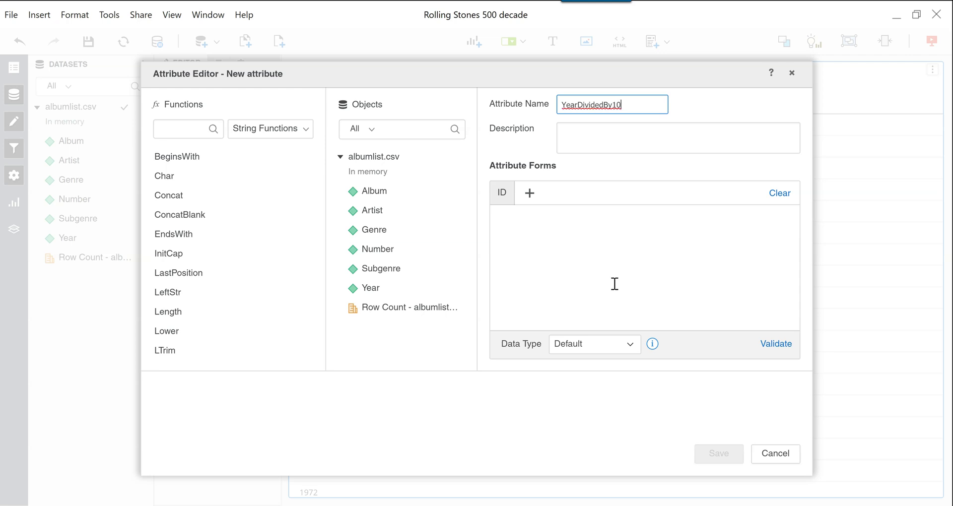
Step: Enter the formula Year@ID/10 for the new attribute and validate it
{"action": "left_click", "coordinate": [628, 261]}
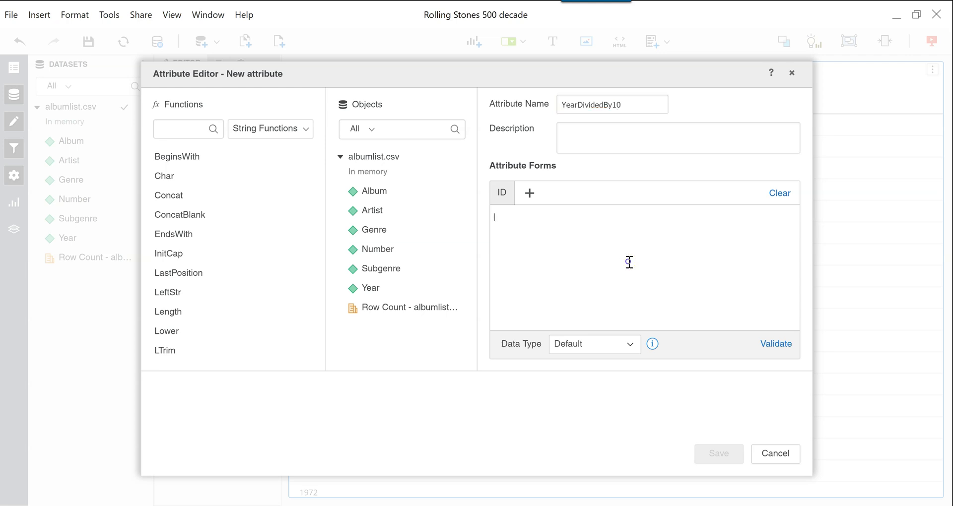
{"action": "double_click", "coordinate": [360, 287]}
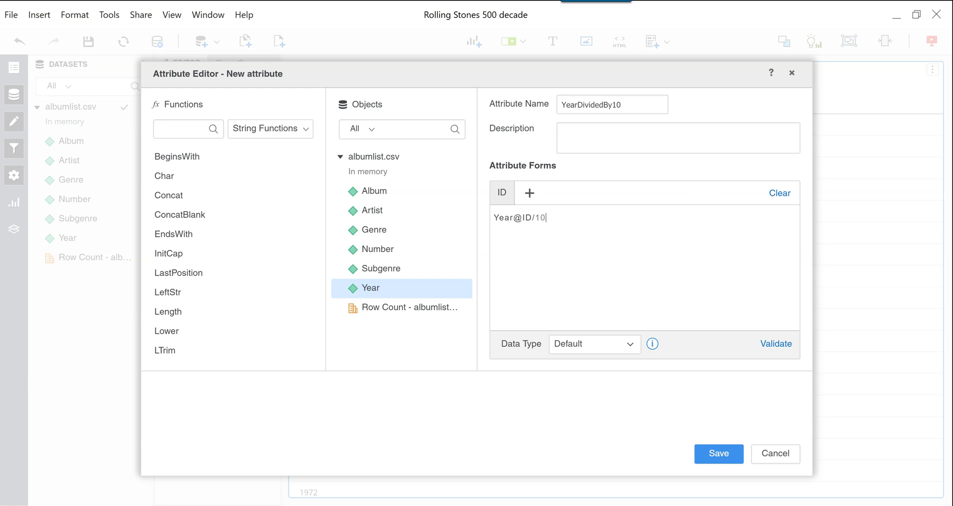
{"action": "left_click", "coordinate": [778, 347]}
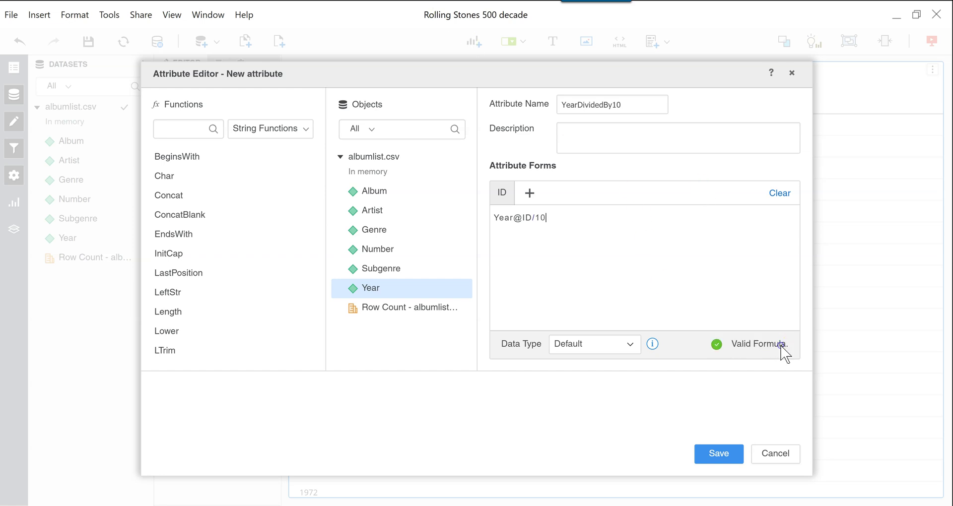
{"action": "left_click", "coordinate": [772, 339]}
{"action": "left_click", "coordinate": [765, 372]}
{"action": "left_click", "coordinate": [548, 226]}
Step: Save YearDividedBy10 and add it to the grid beside Year, showing values like 195.5
{"action": "left_click", "coordinate": [725, 453]}
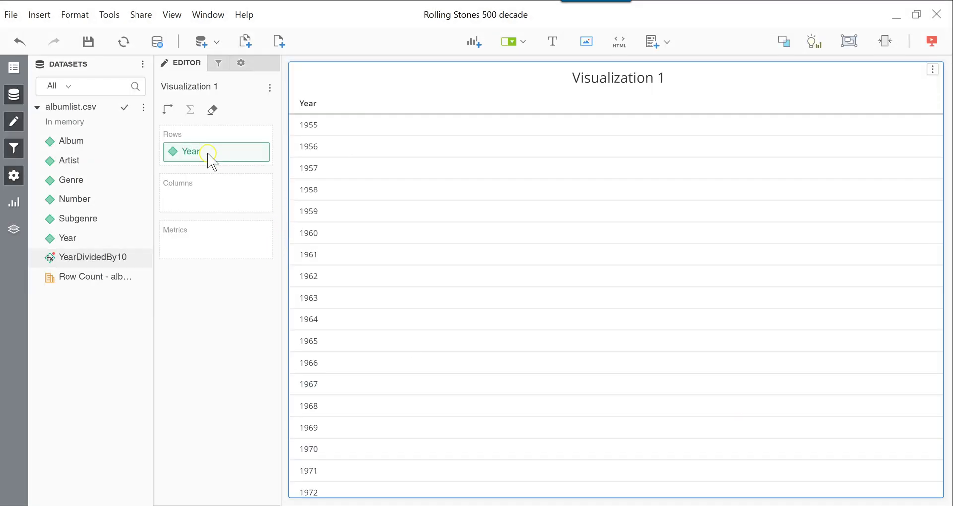
{"action": "left_click", "coordinate": [93, 260]}
{"action": "left_click_drag", "start_coordinate": [92, 261], "coordinate": [831, 245]}
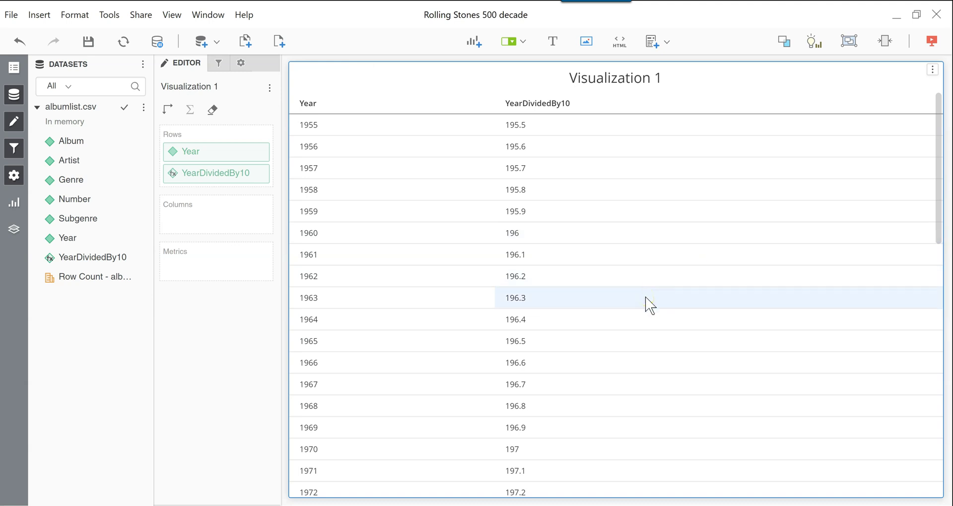
{"action": "left_click", "coordinate": [528, 273]}
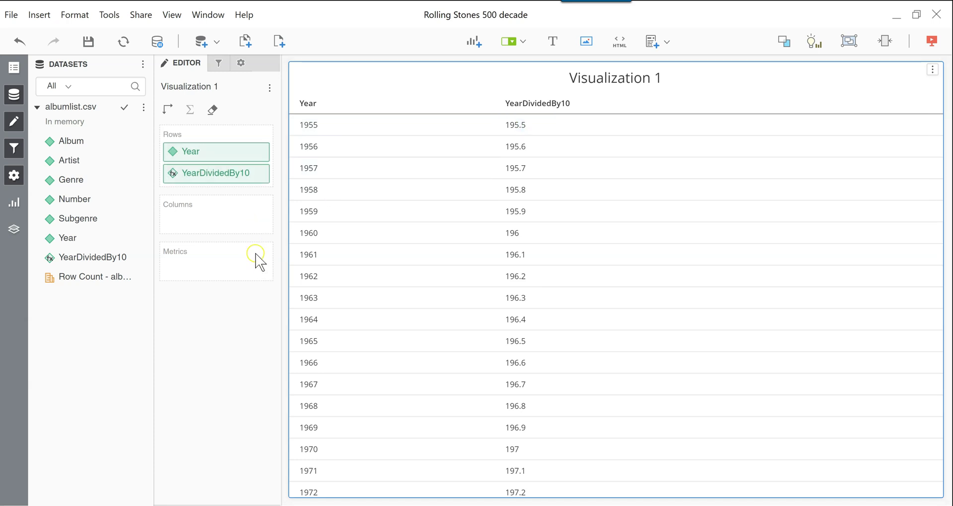
Step: Start another new attribute and insert the Int function found by searching 'Int'
{"action": "left_click", "coordinate": [143, 107]}
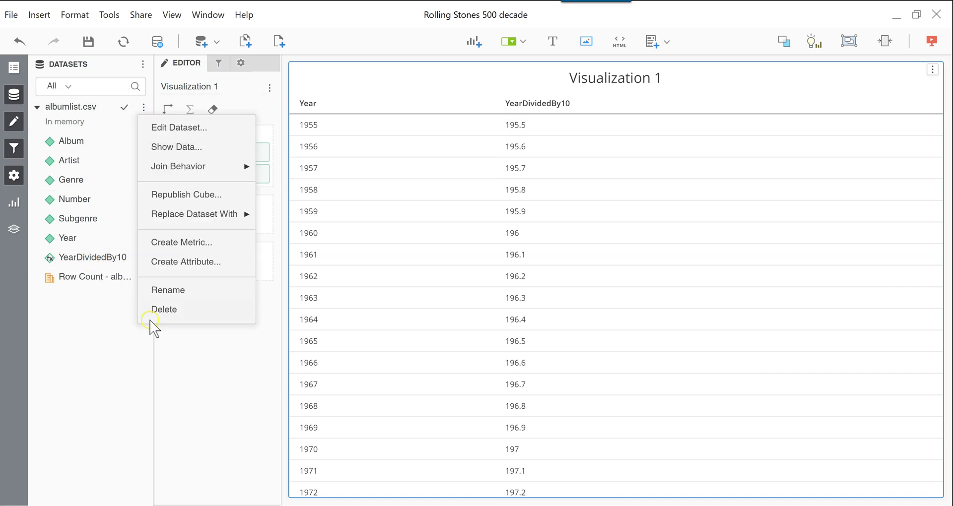
{"action": "left_click", "coordinate": [185, 263]}
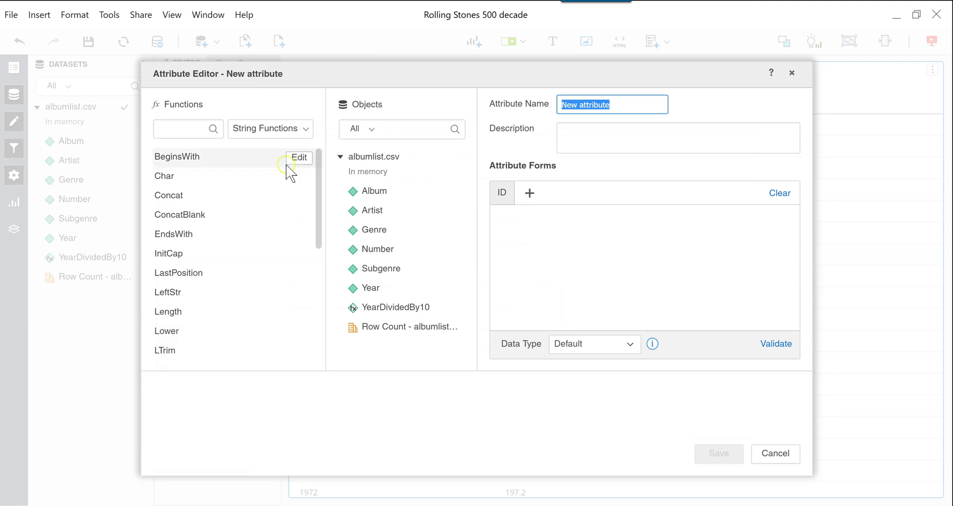
{"action": "left_click", "coordinate": [306, 129]}
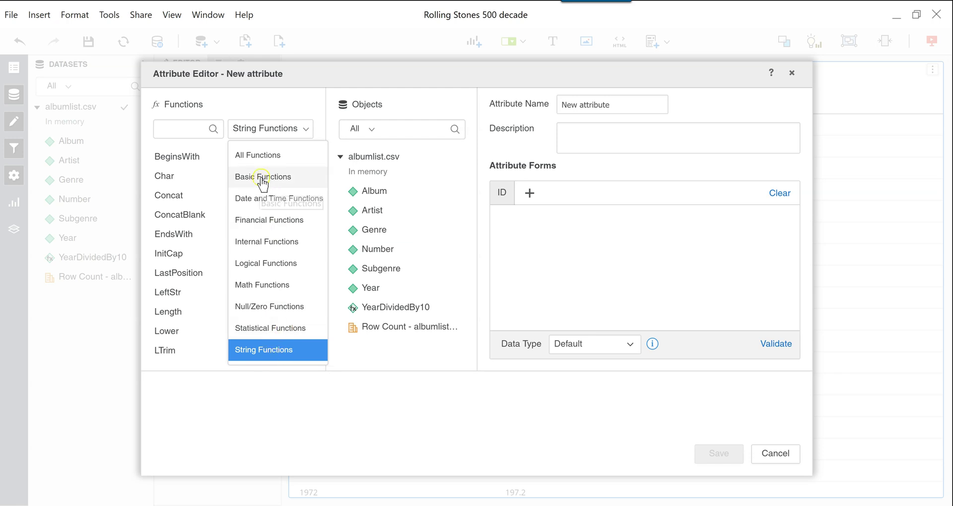
{"action": "left_click", "coordinate": [190, 130]}
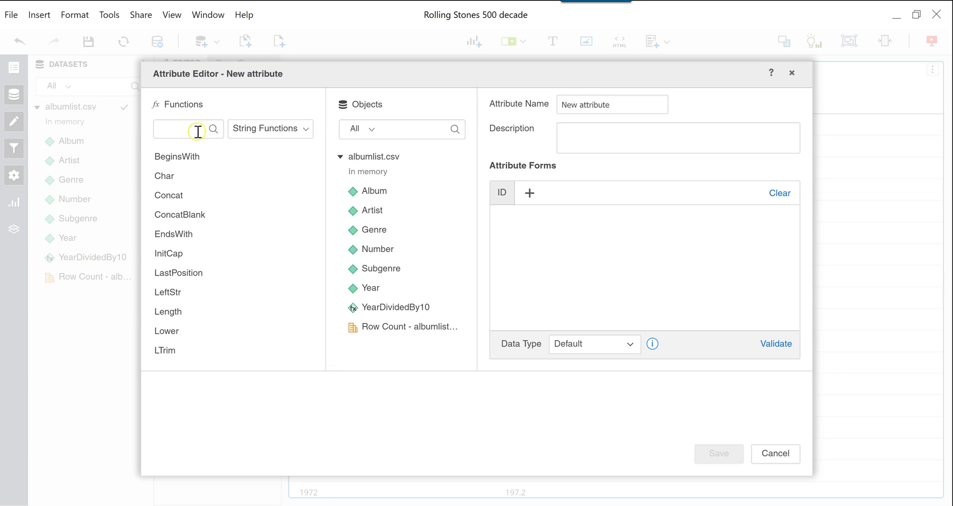
{"action": "type", "text": "Int"}
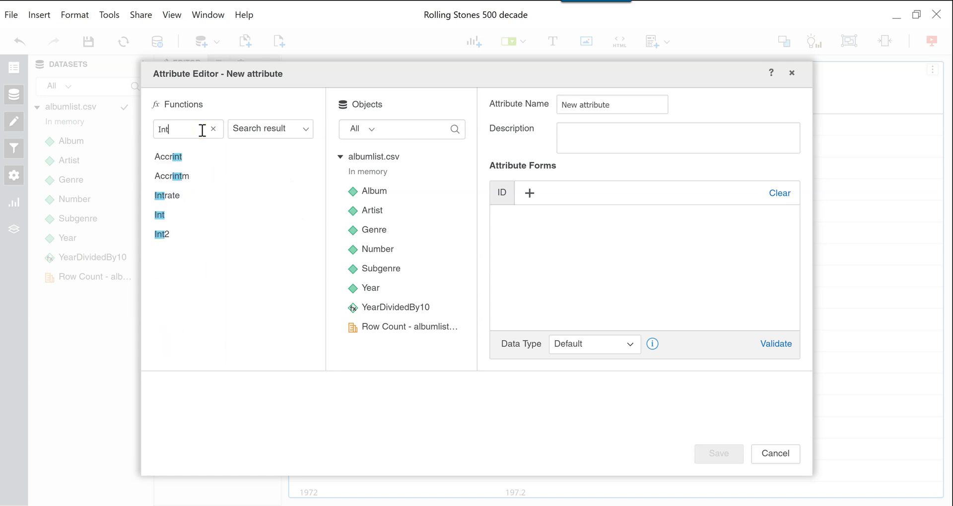
{"action": "left_click", "coordinate": [170, 216]}
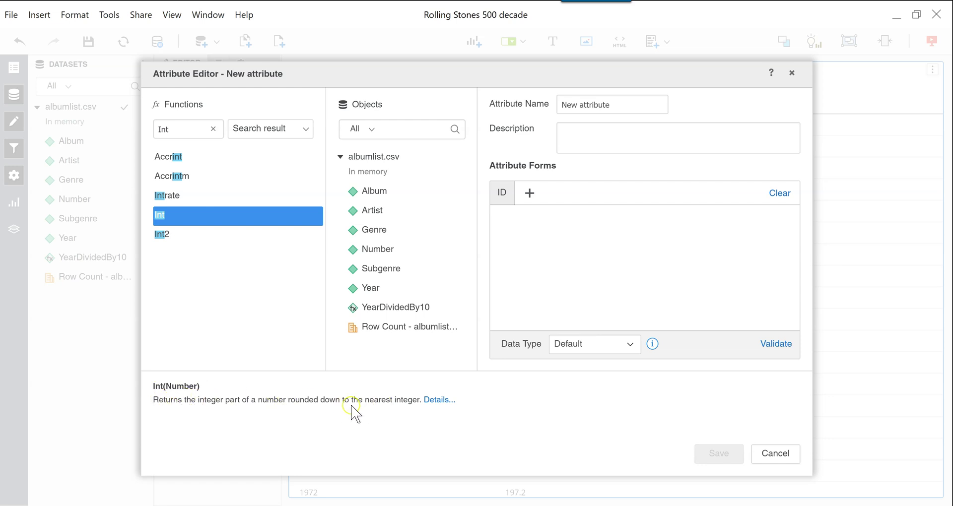
{"action": "double_click", "coordinate": [173, 217]}
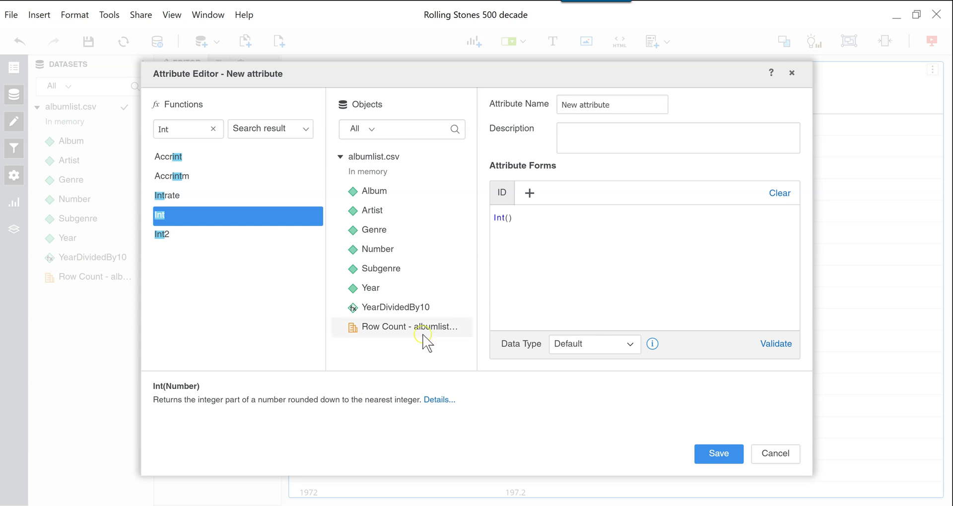
Step: Wrap YearDividedBy10 in Int, fix the parenthesis, name it YearInteger and save
{"action": "left_click_drag", "start_coordinate": [381, 308], "coordinate": [508, 222]}
{"action": "left_click", "coordinate": [509, 219]}
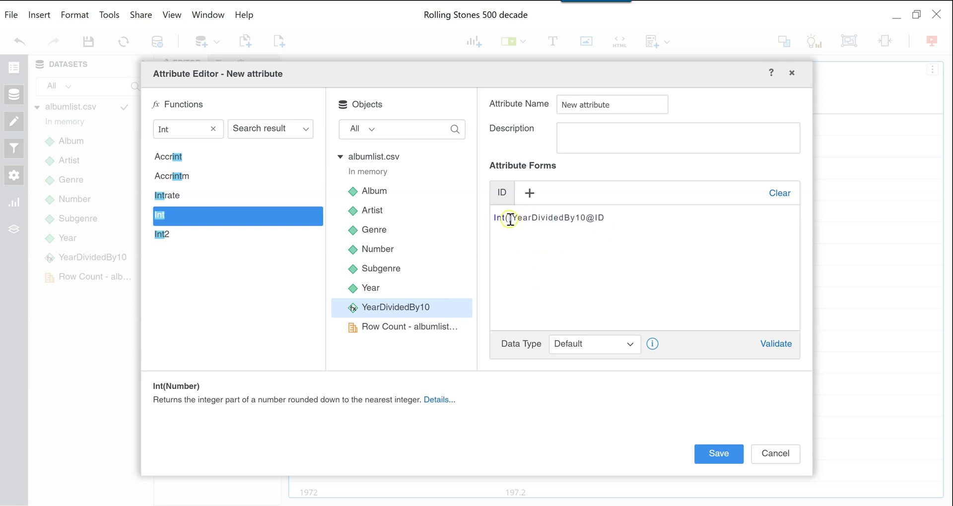
{"action": "key", "text": "BackSpace"}
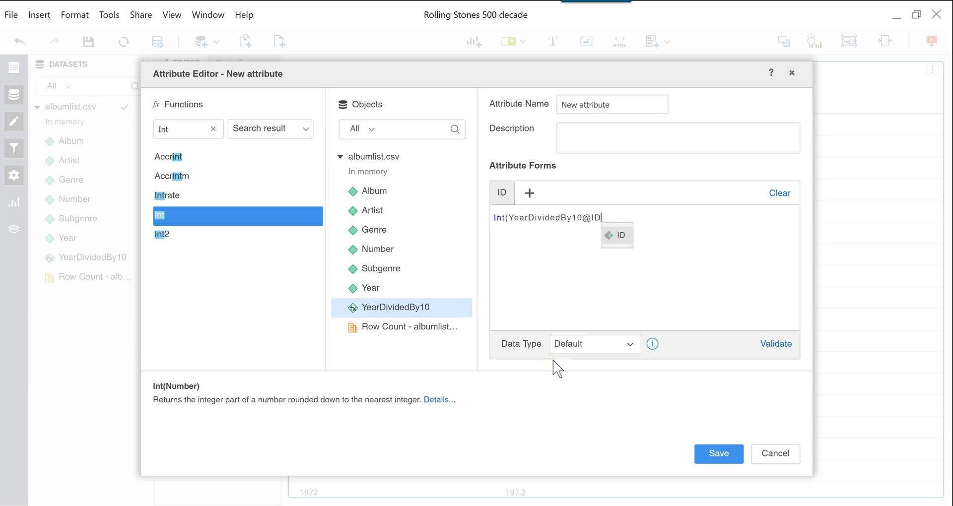
{"action": "type", "text": ")"}
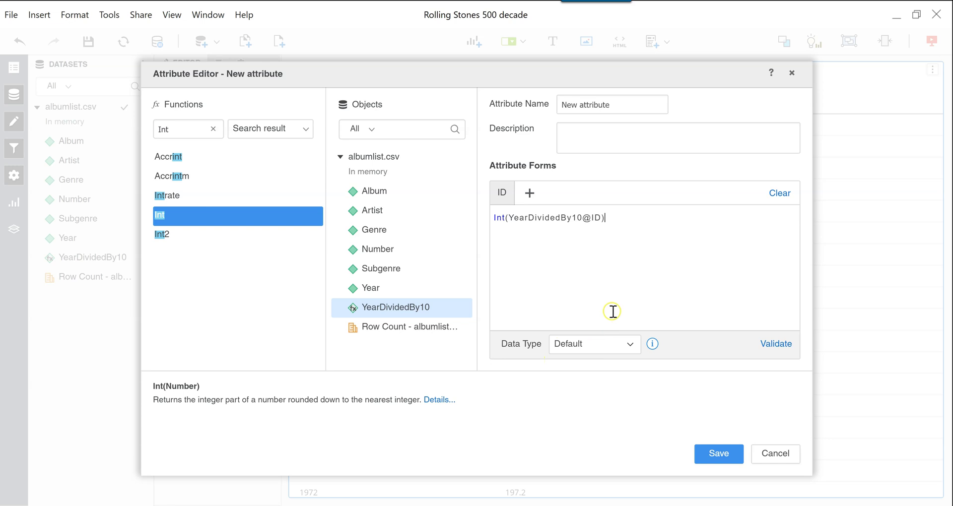
{"action": "left_click", "coordinate": [628, 84]}
{"action": "left_click", "coordinate": [628, 105]}
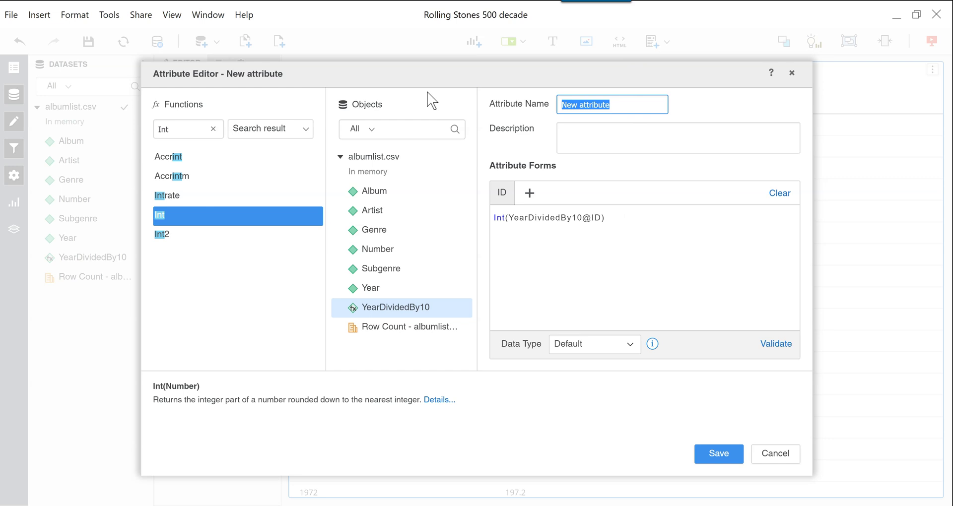
{"action": "type", "text": "YearInteger"}
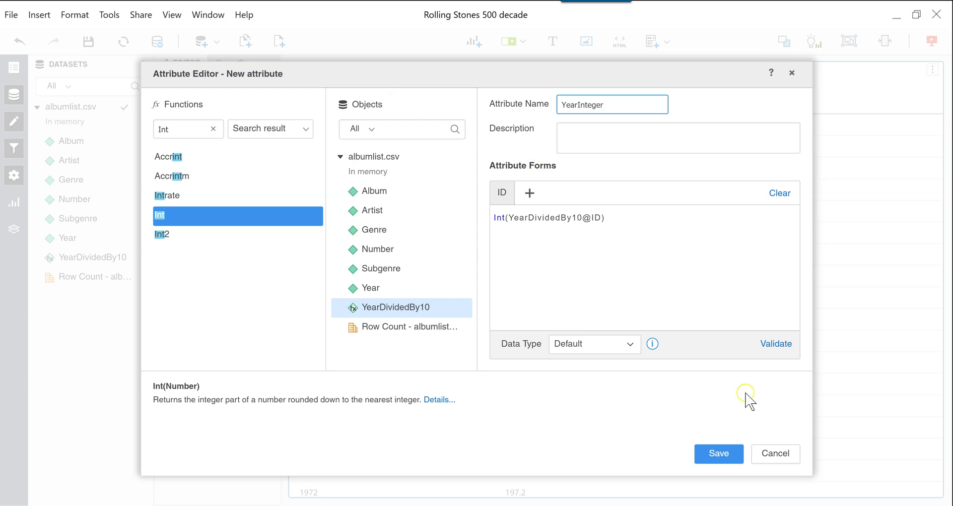
{"action": "left_click", "coordinate": [718, 457]}
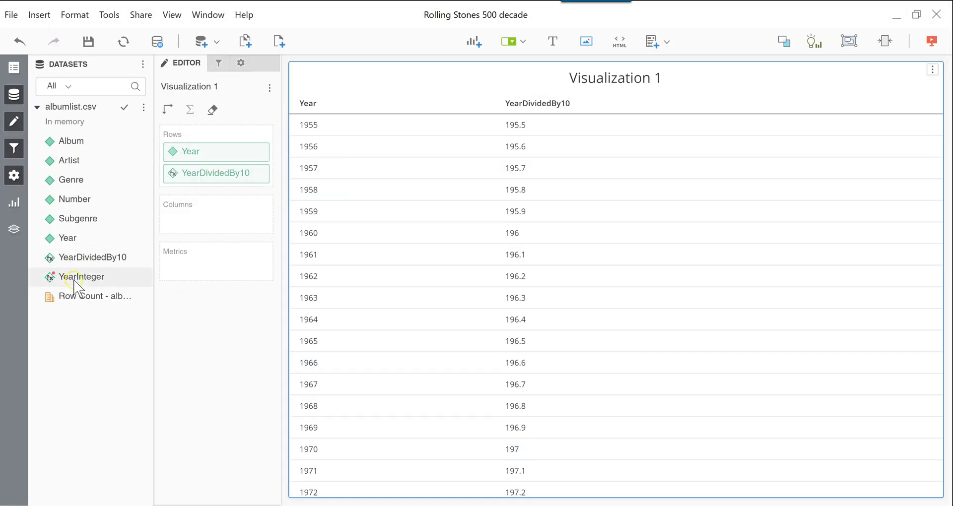
Step: Add YearInteger to the grid, showing whole numbers 195 and 196 beside the decimals
{"action": "left_click_drag", "start_coordinate": [80, 281], "coordinate": [918, 284]}
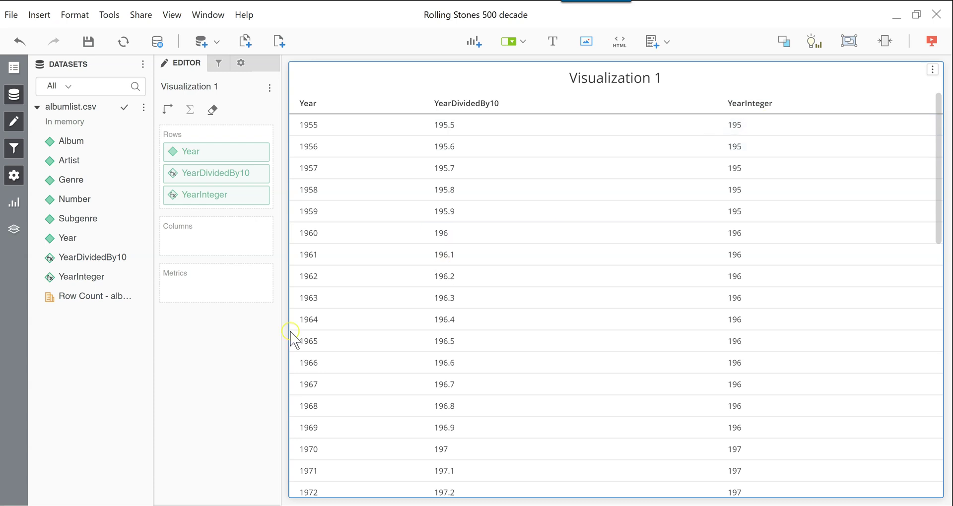
Step: Create IntMultipliedBy10 with the formula YearInteger@ID*10, validate it and save
{"action": "left_click", "coordinate": [144, 107]}
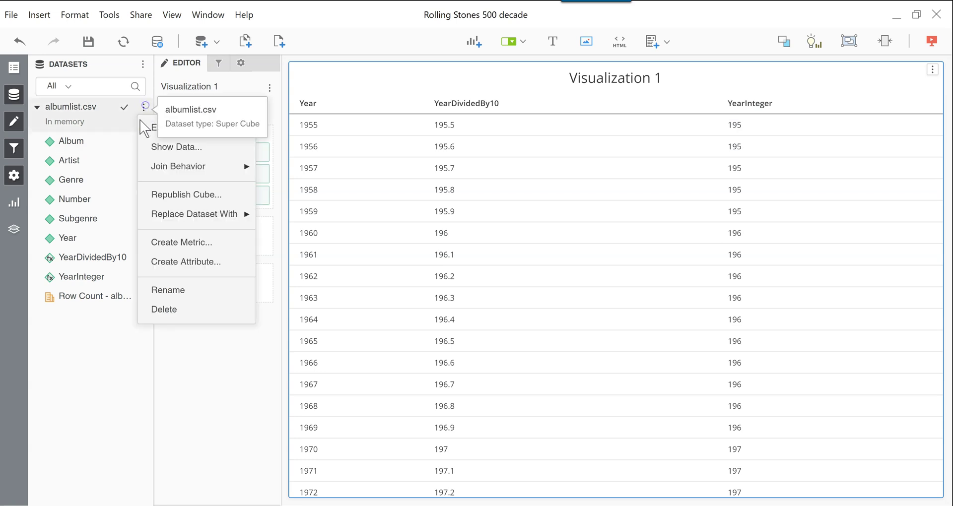
{"action": "left_click", "coordinate": [172, 263]}
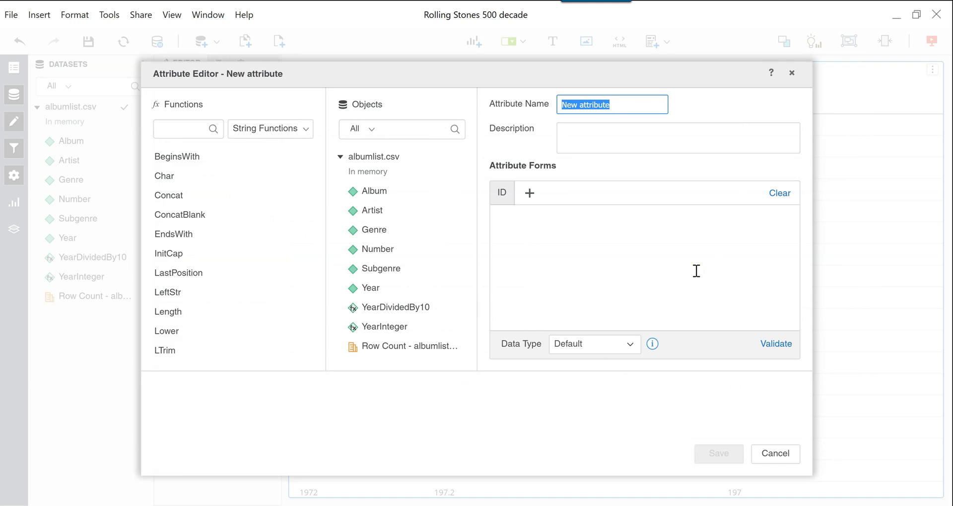
{"action": "type", "text": "IntMultipliedBy10"}
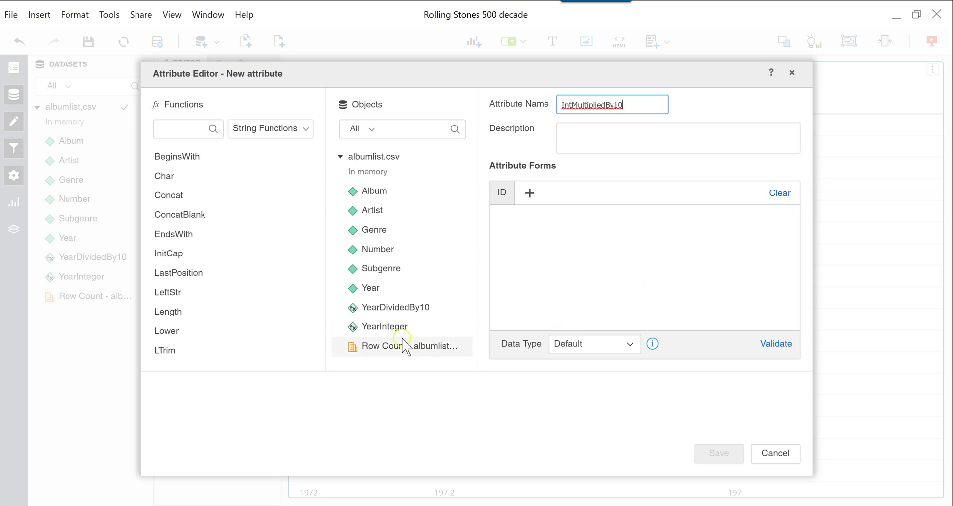
{"action": "left_click_drag", "start_coordinate": [377, 327], "coordinate": [561, 256]}
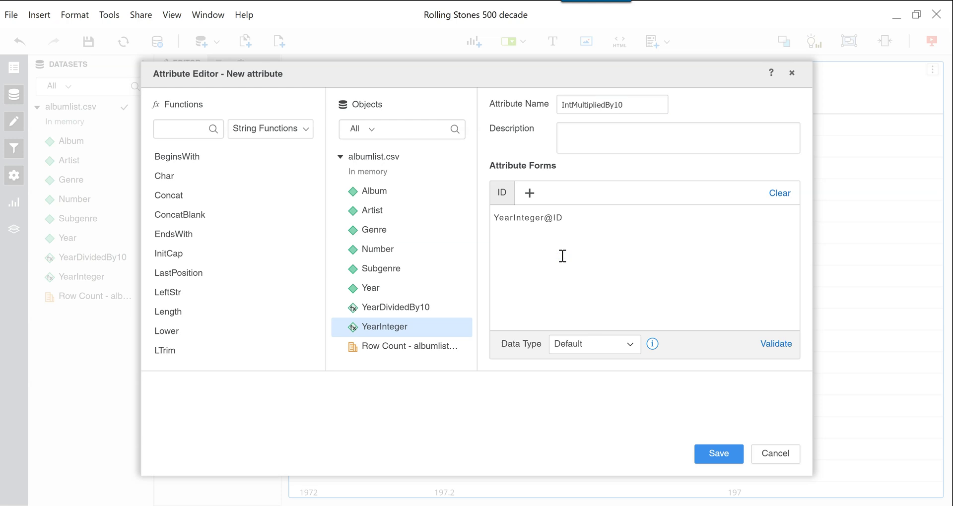
{"action": "left_click", "coordinate": [658, 257]}
{"action": "left_click", "coordinate": [777, 346]}
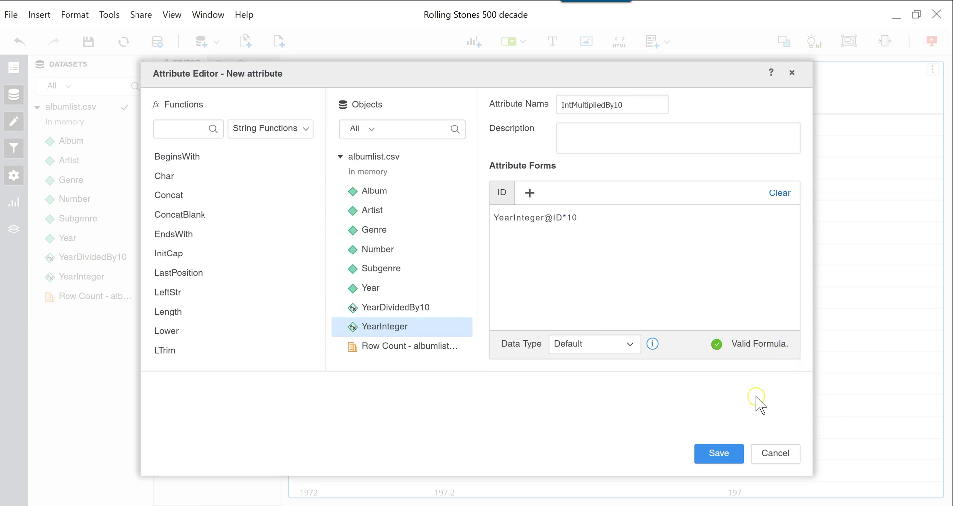
{"action": "left_click", "coordinate": [718, 454]}
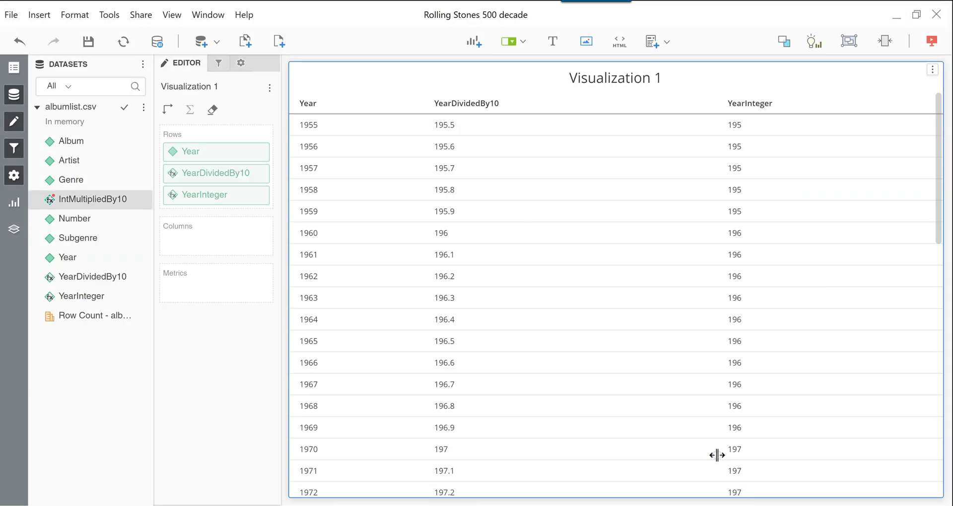
Step: Add IntMultipliedBy10 to the grid and check its decade values 1950, 1960 and 1970
{"action": "left_click_drag", "start_coordinate": [74, 199], "coordinate": [910, 250]}
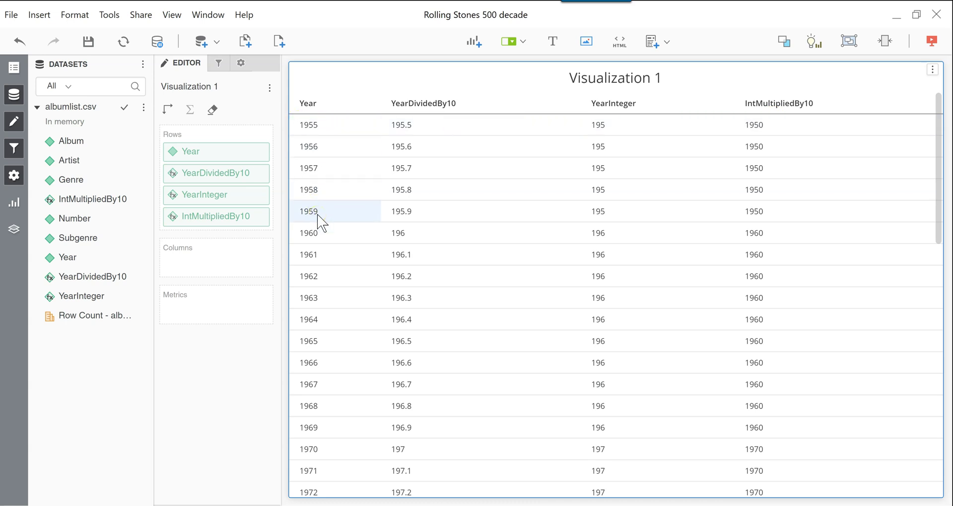
{"action": "left_click", "coordinate": [764, 127]}
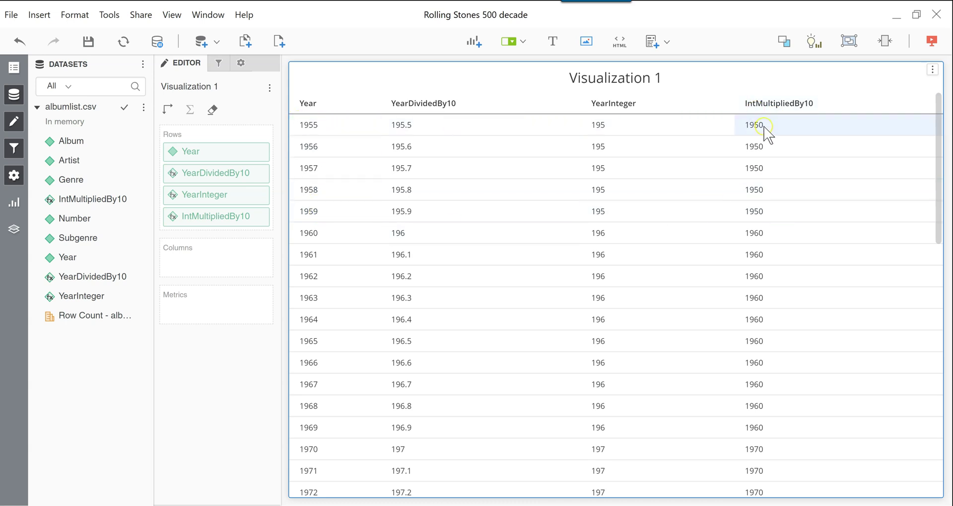
{"action": "left_click", "coordinate": [767, 210]}
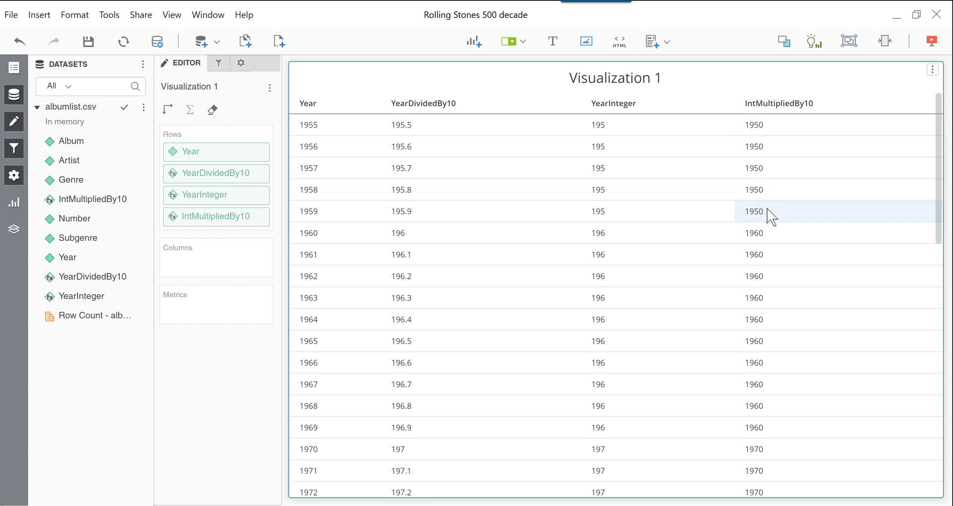
{"action": "left_click", "coordinate": [785, 432]}
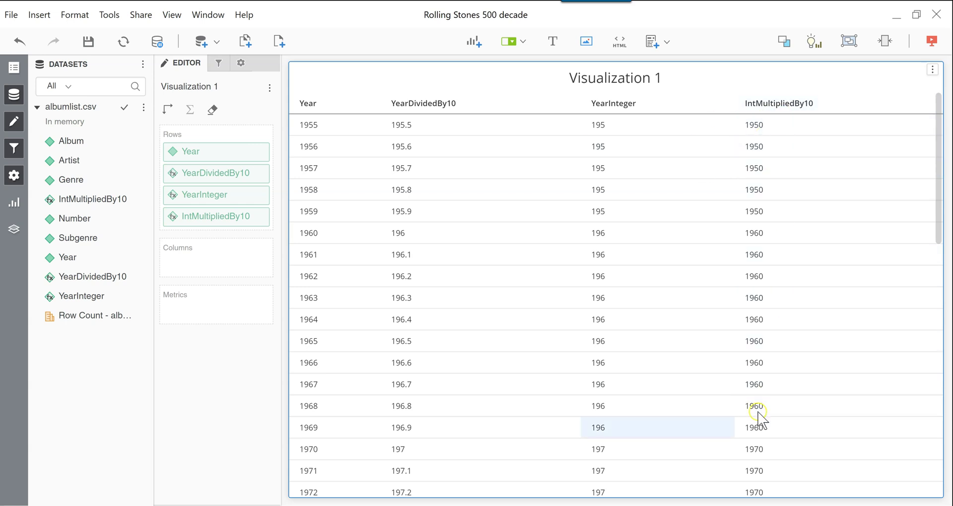
Step: Start a new attribute and insert the Concat function found by searching 'concat'
{"action": "left_click", "coordinate": [144, 106]}
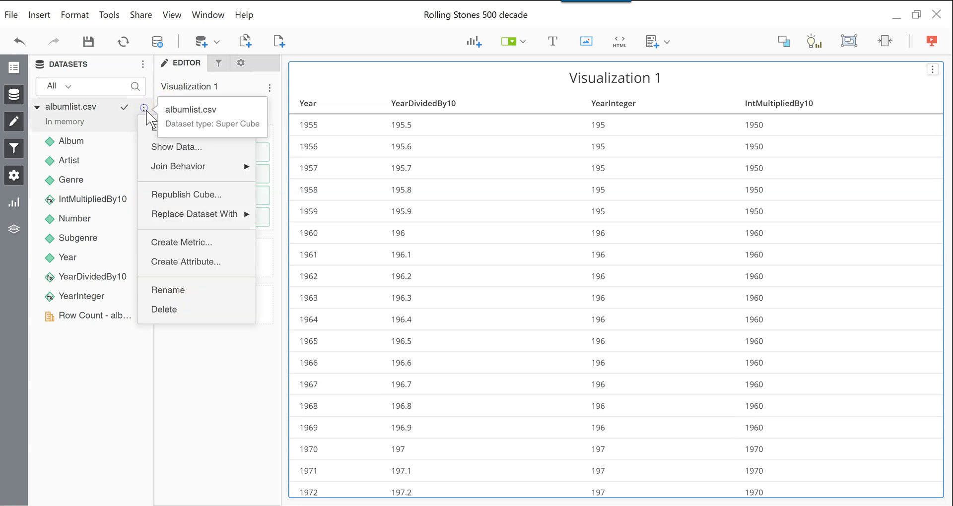
{"action": "left_click", "coordinate": [197, 263]}
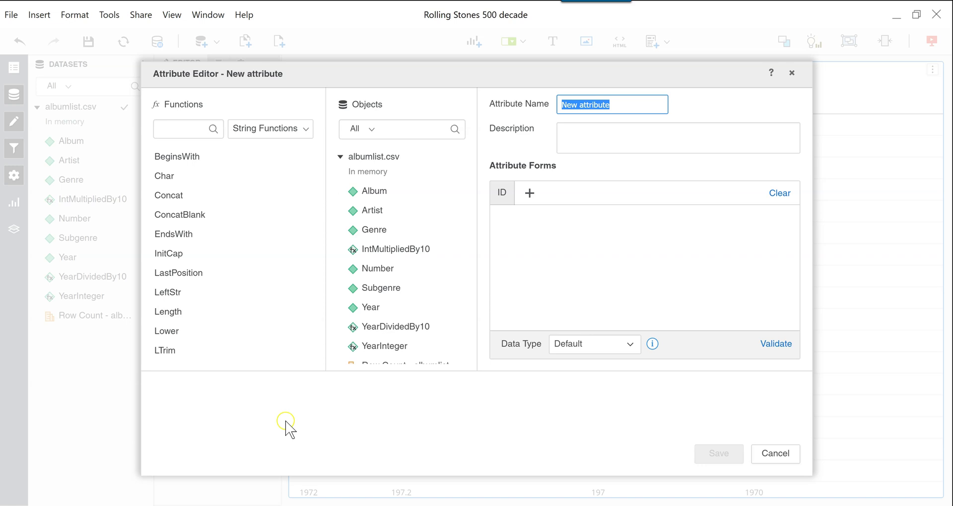
{"action": "left_click", "coordinate": [165, 197]}
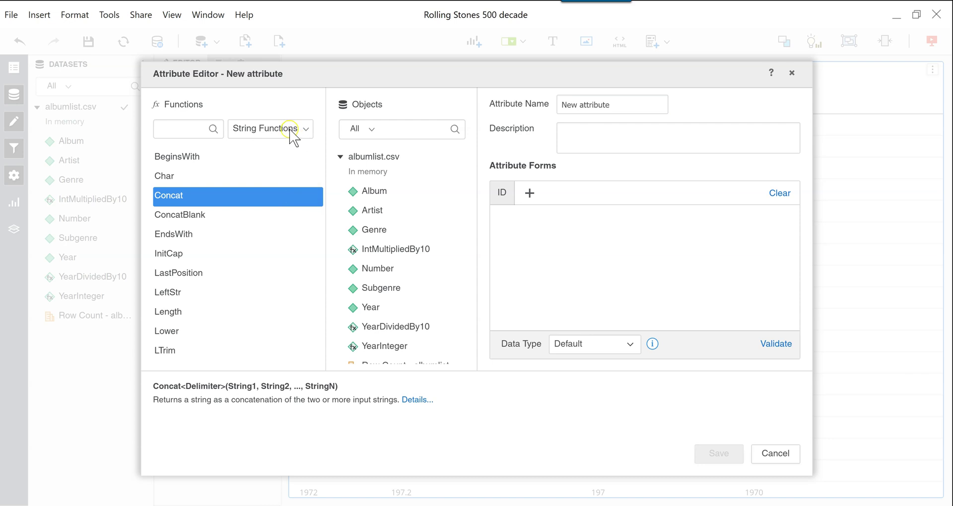
{"action": "left_click", "coordinate": [175, 130]}
{"action": "type", "text": "concat"}
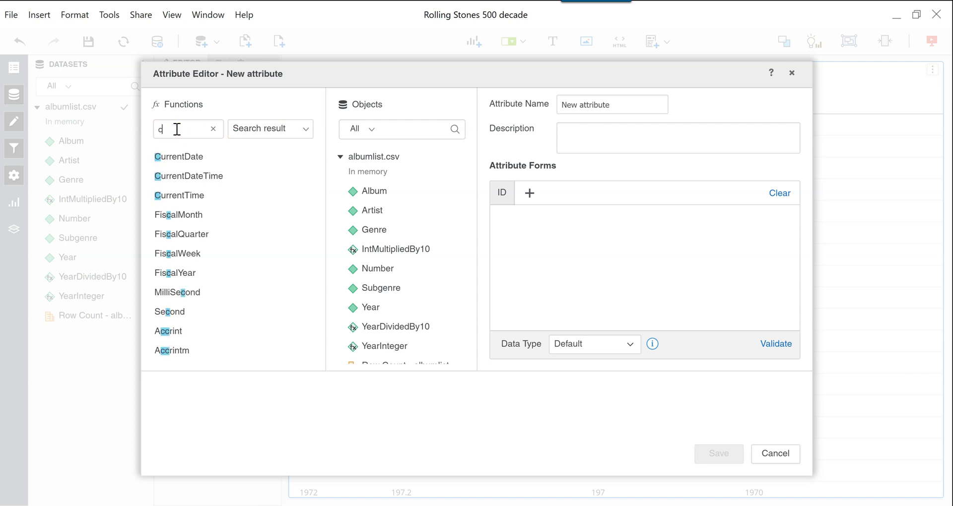
{"action": "left_click", "coordinate": [167, 156]}
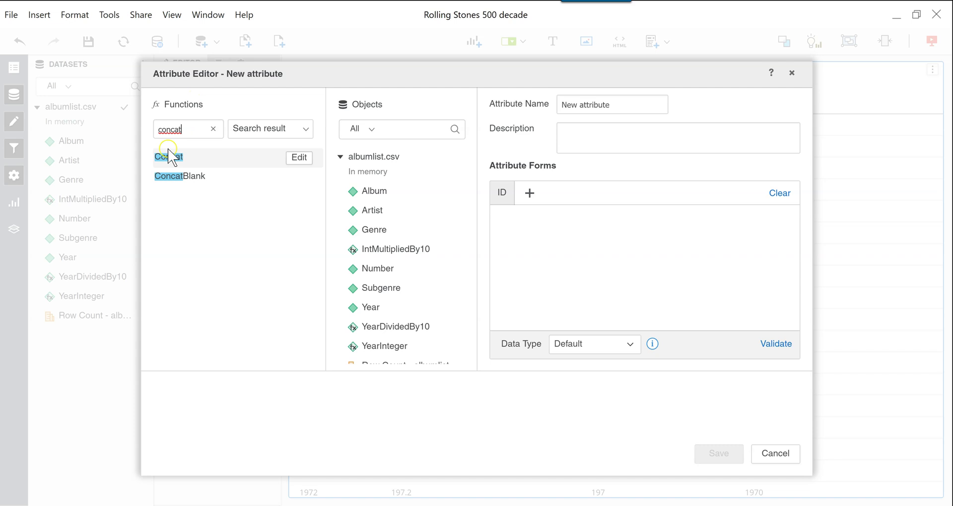
{"action": "double_click", "coordinate": [169, 156]}
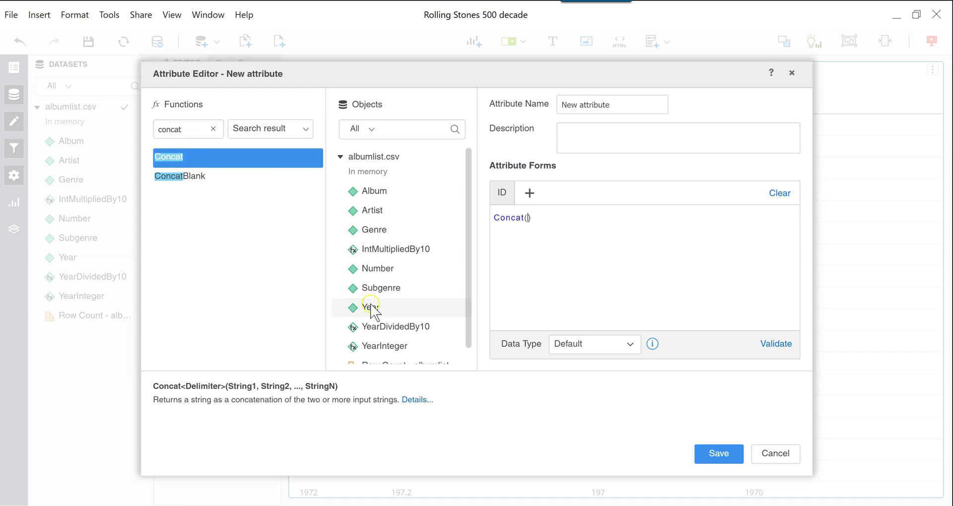
Step: Put IntMultipliedBy10 and "s" inside Concat and begin naming the attribute DecadeComplex
{"action": "left_click", "coordinate": [384, 331]}
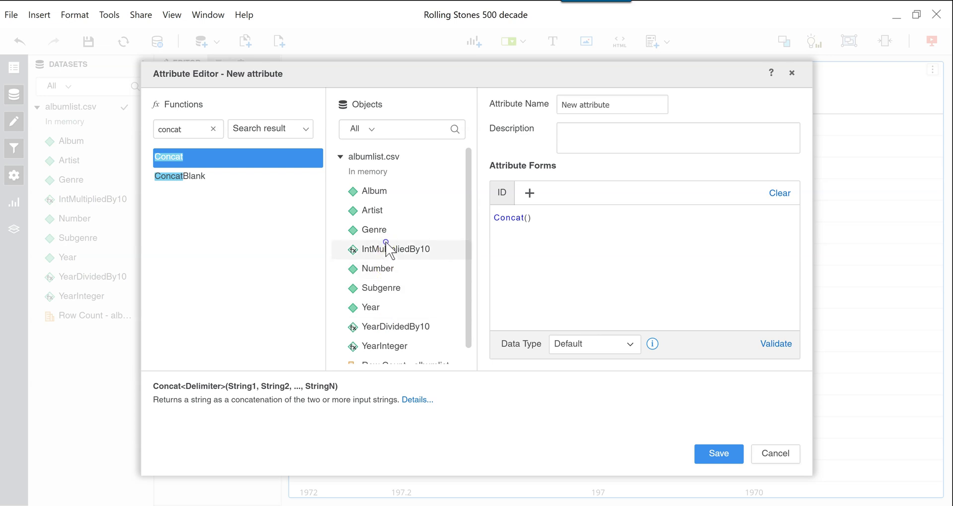
{"action": "left_click_drag", "start_coordinate": [388, 248], "coordinate": [526, 222]}
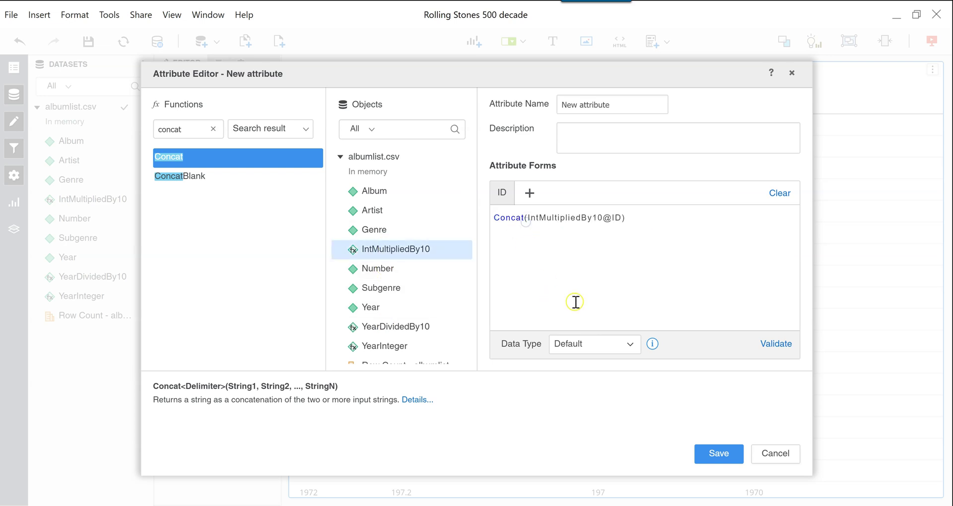
{"action": "left_click", "coordinate": [621, 217]}
{"action": "left_click_drag", "start_coordinate": [633, 103], "coordinate": [297, 59]}
{"action": "type", "text": "De"}
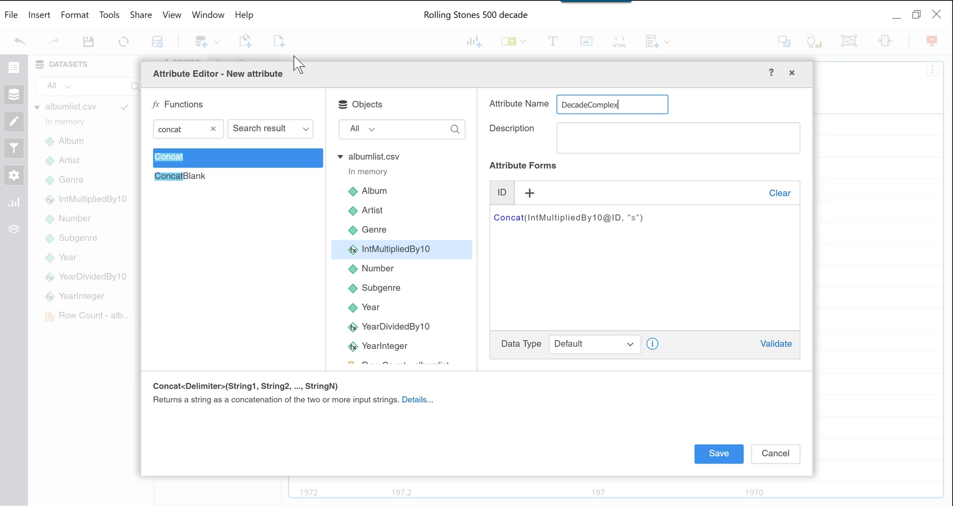
Step: Finish naming DecadeComplex, save it, and add it to the grid showing 1950s–1970s
{"action": "type", "text": "cadeComplex"}
{"action": "left_click", "coordinate": [720, 453]}
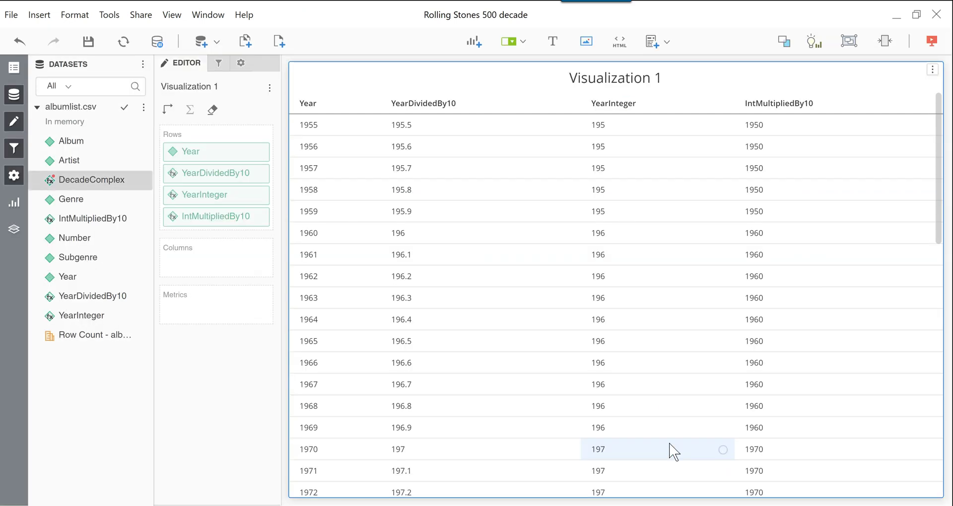
{"action": "left_click_drag", "start_coordinate": [82, 182], "coordinate": [864, 244]}
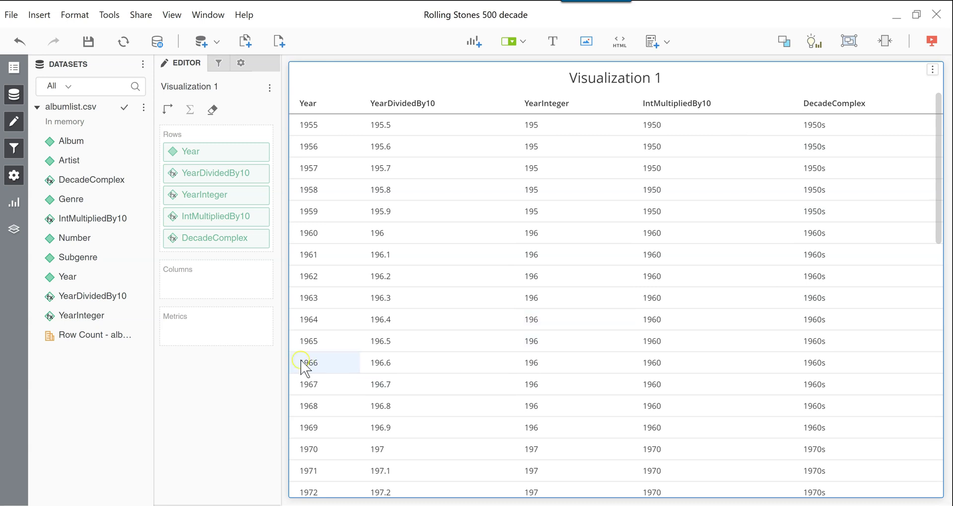
Step: Create a Decade attribute with formula CONCAT(INT(Year@ID/10)*10, "s") and validate it
{"action": "left_click", "coordinate": [144, 107]}
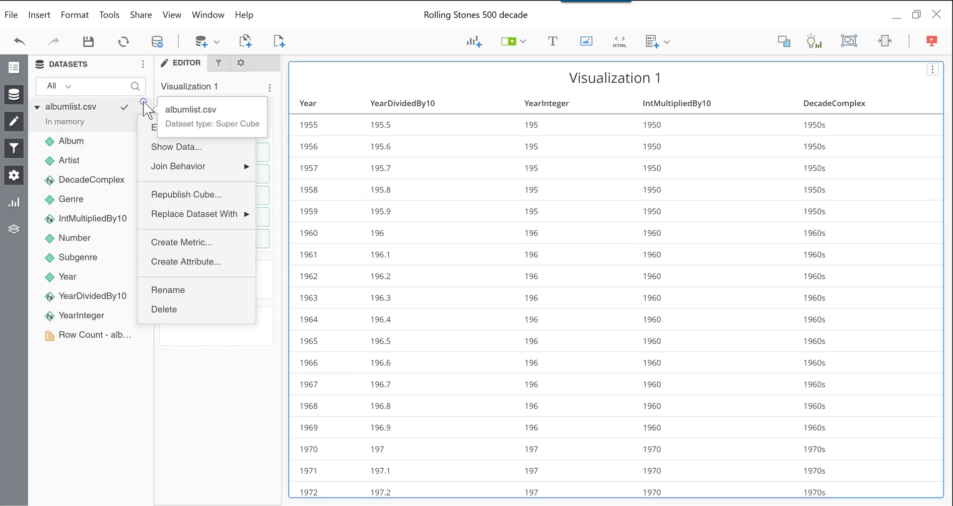
{"action": "left_click", "coordinate": [186, 261]}
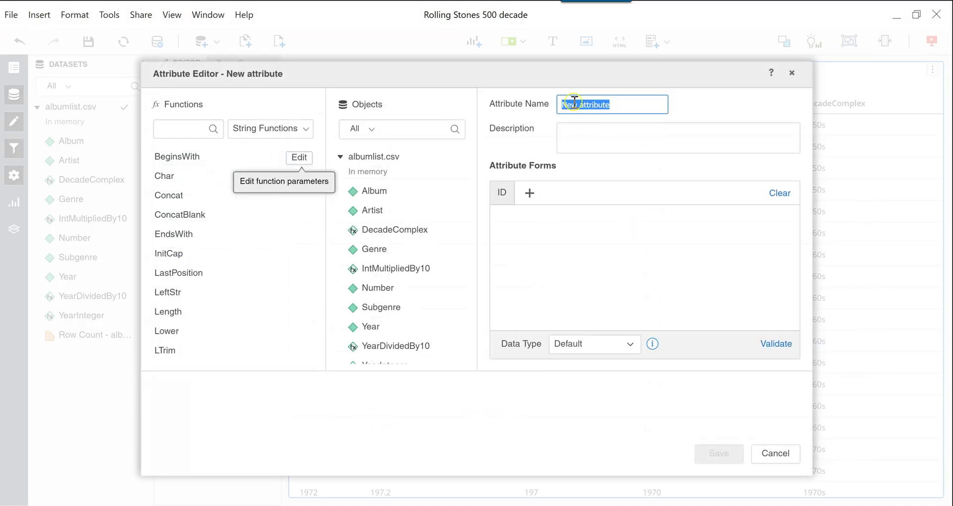
{"action": "type", "text": "Decade"}
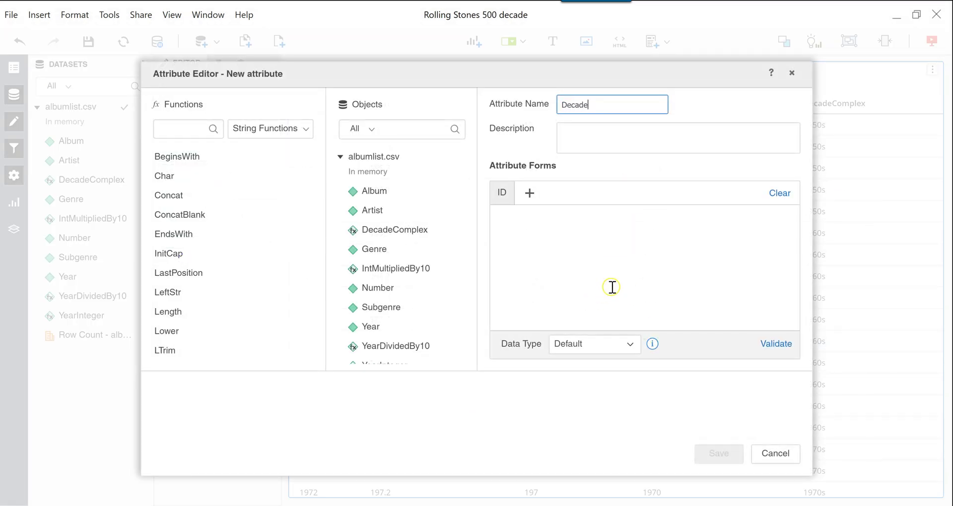
{"action": "left_click", "coordinate": [371, 325]}
{"action": "double_click", "coordinate": [371, 327]}
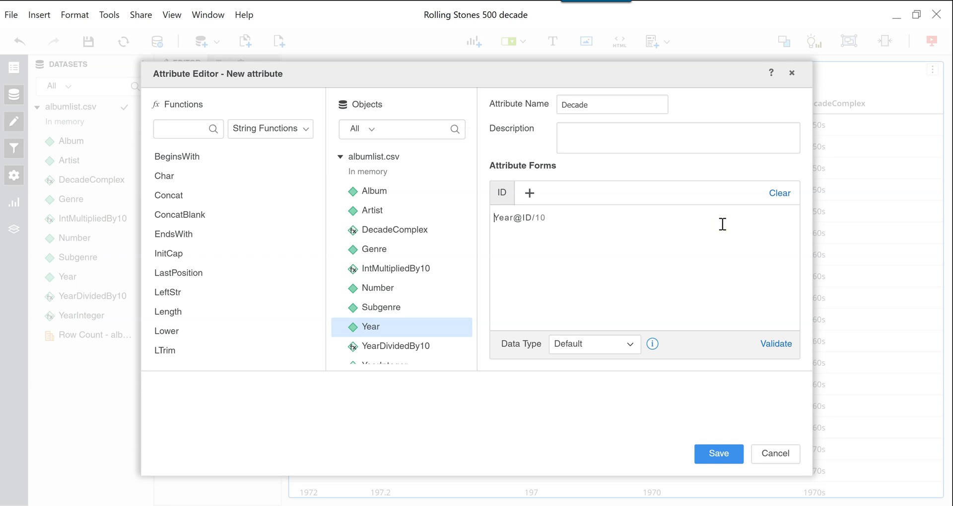
{"action": "key", "text": "Home"}
{"action": "type", "text": "INT("}
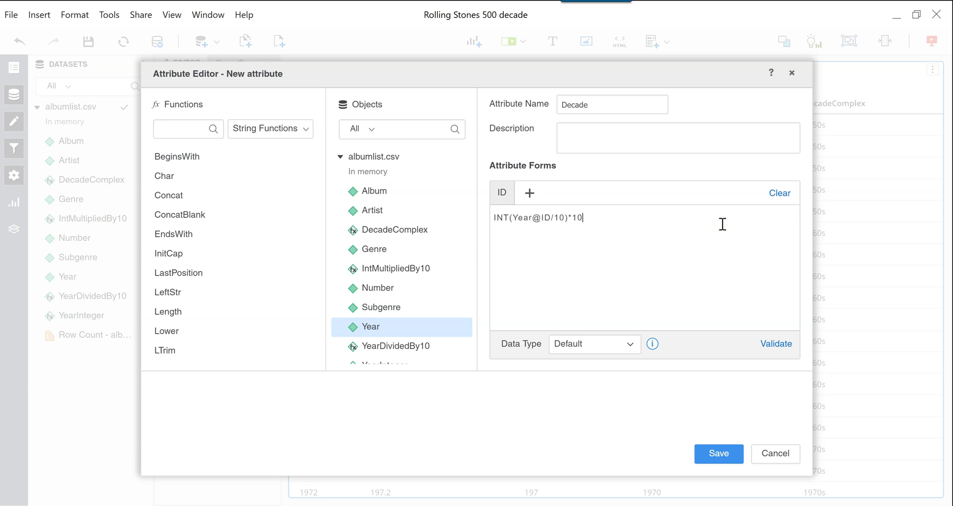
{"action": "type", "text": "CONCAT("}
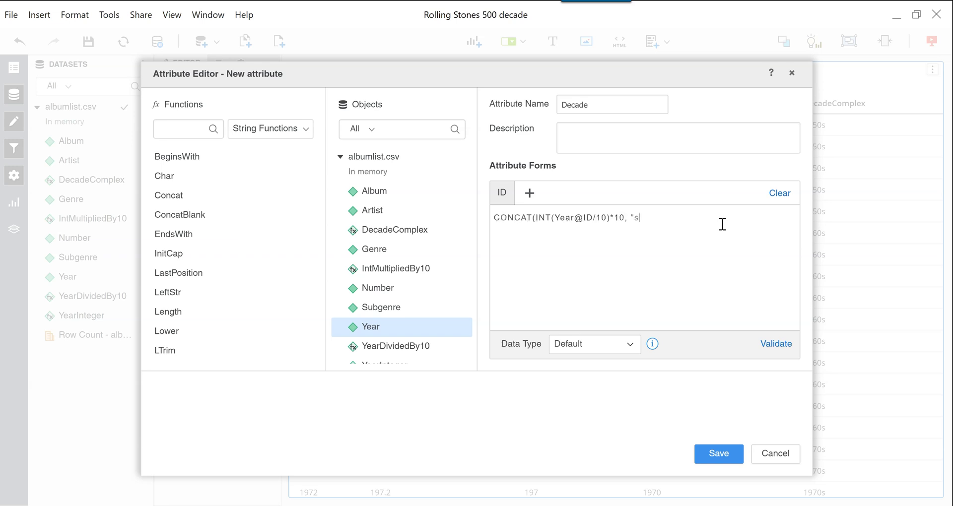
{"action": "left_click", "coordinate": [775, 349]}
Step: Save Decade and add it to the grid, matching DecadeComplex's 1950s–1970s labels
{"action": "left_click", "coordinate": [718, 461]}
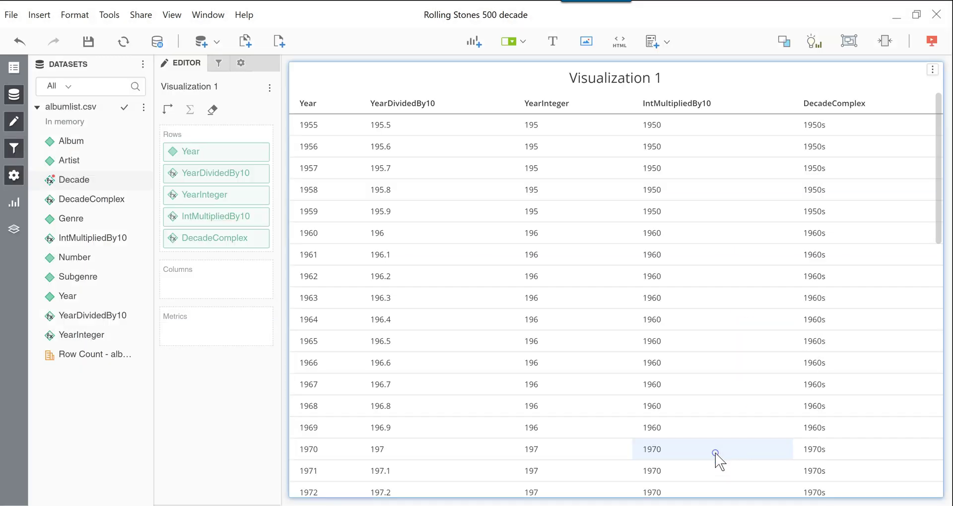
{"action": "left_click_drag", "start_coordinate": [70, 181], "coordinate": [918, 258]}
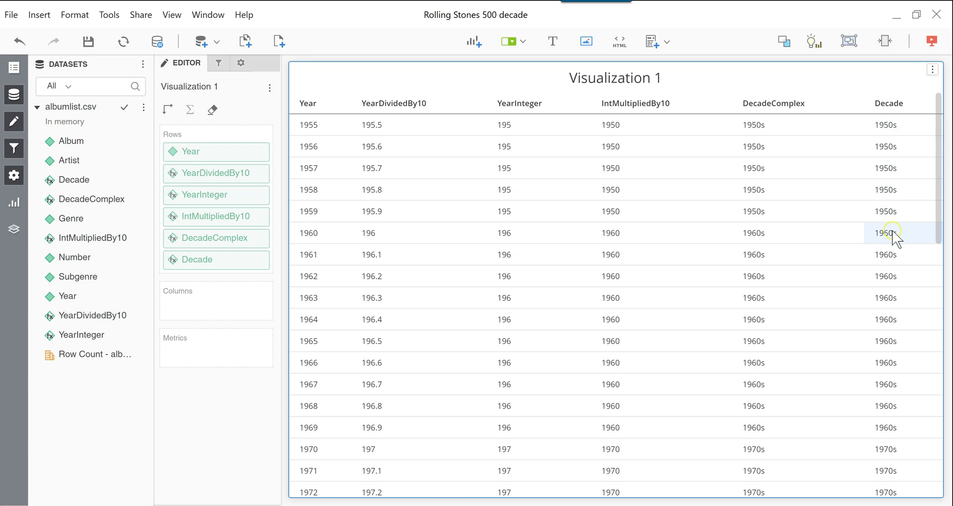
Step: Review the Decade attribute's Concat formula in the Attribute Editor, then cancel without changes
{"action": "right_click", "coordinate": [65, 186]}
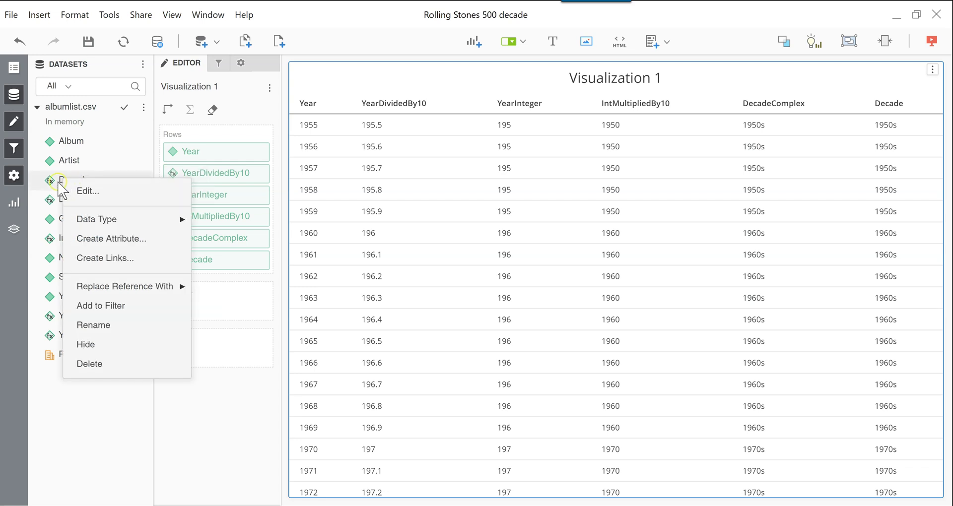
{"action": "left_click", "coordinate": [90, 193]}
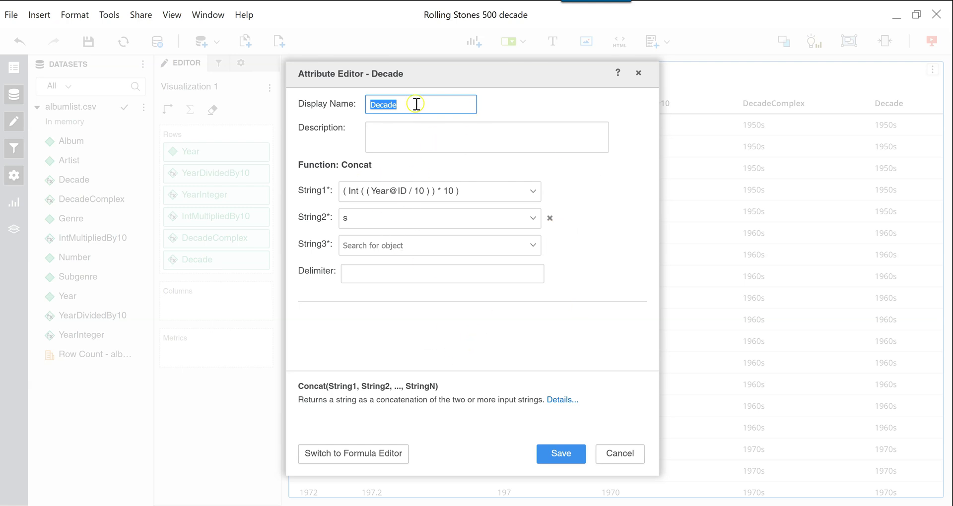
{"action": "left_click", "coordinate": [360, 454]}
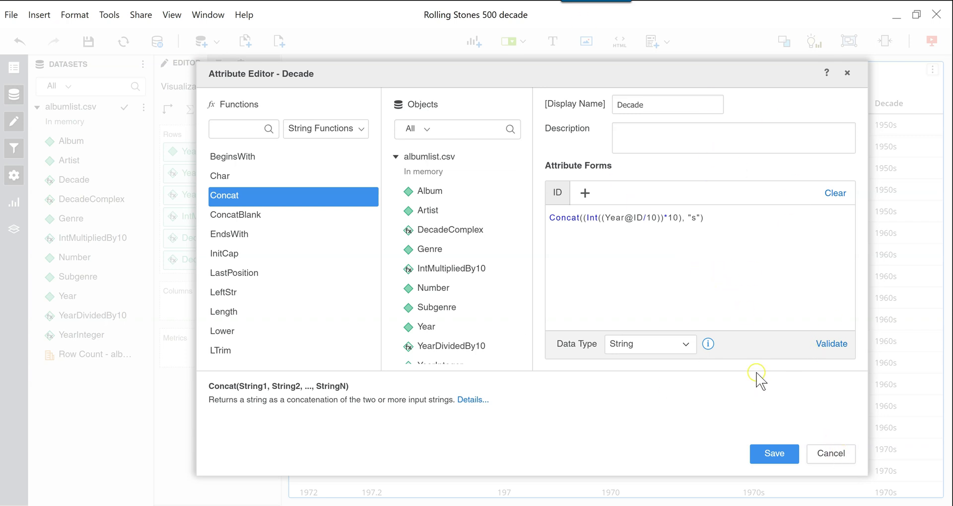
{"action": "left_click", "coordinate": [835, 452]}
{"action": "left_click", "coordinate": [840, 452]}
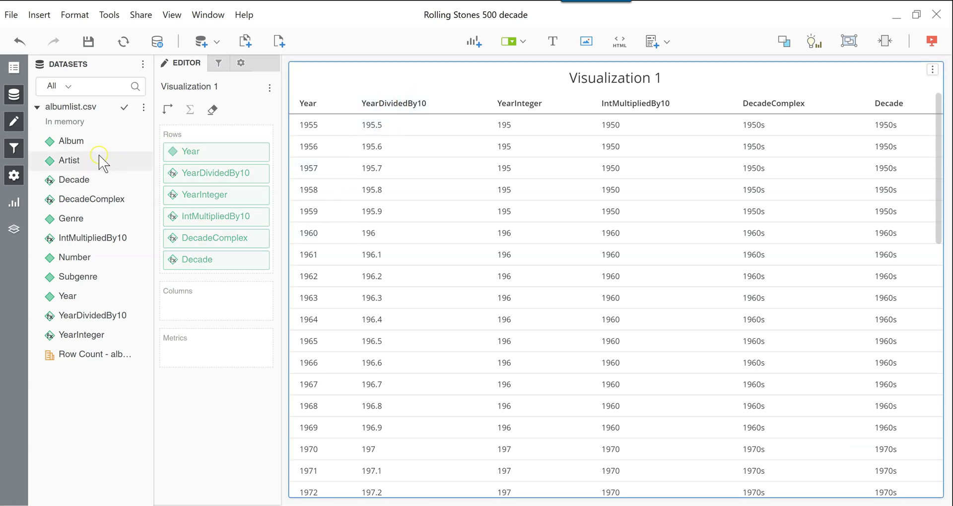
Step: Format YearDividedBy10 as Fixed with four decimal places, showing values like 195.5000
{"action": "right_click", "coordinate": [91, 315]}
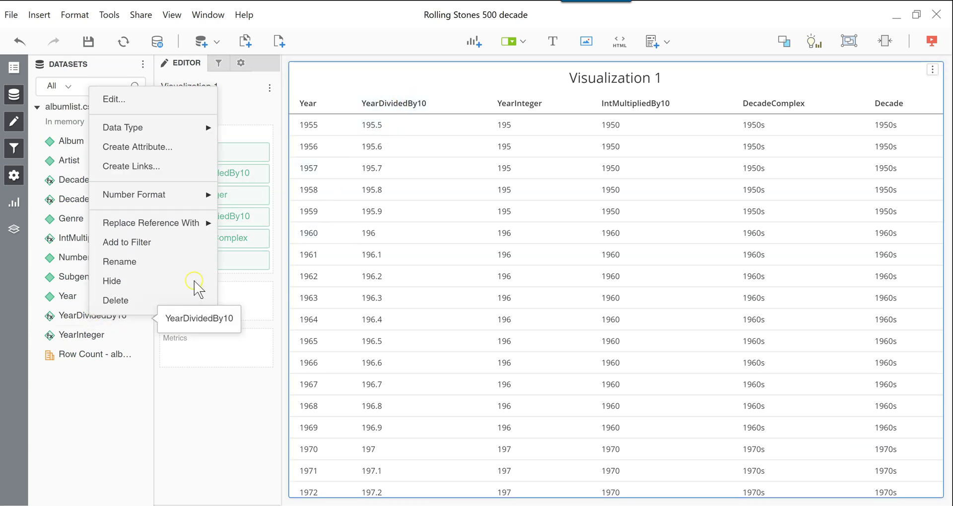
{"action": "left_click", "coordinate": [120, 195]}
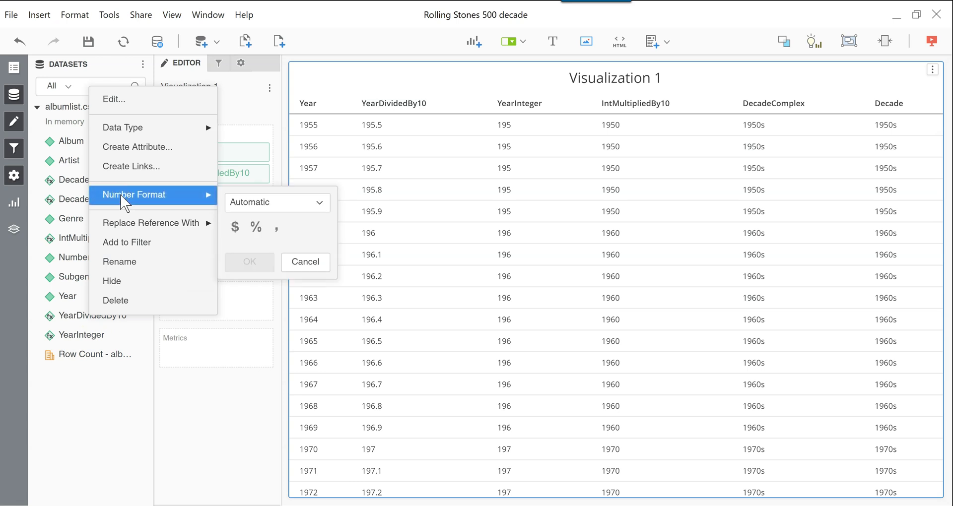
{"action": "left_click", "coordinate": [279, 228]}
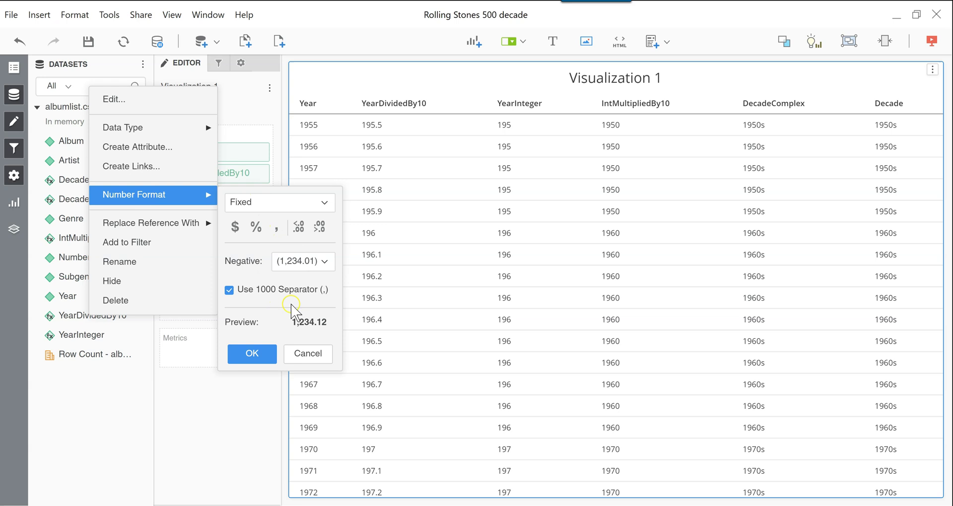
{"action": "left_click", "coordinate": [320, 229]}
{"action": "left_click", "coordinate": [299, 228]}
{"action": "left_click", "coordinate": [299, 228]}
{"action": "left_click", "coordinate": [298, 228]}
{"action": "left_click", "coordinate": [252, 353]}
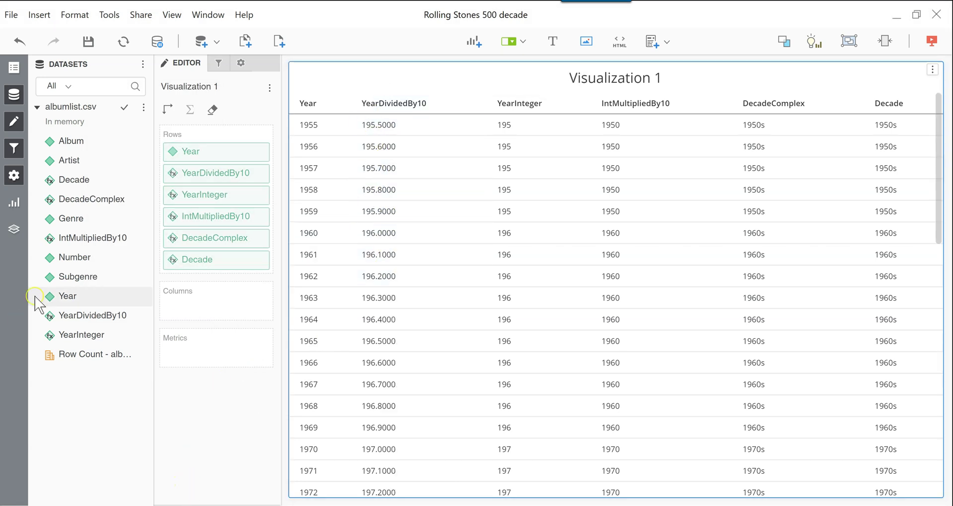
Step: Open YearInteger's number formatting and dismiss it without changes
{"action": "right_click", "coordinate": [75, 333]}
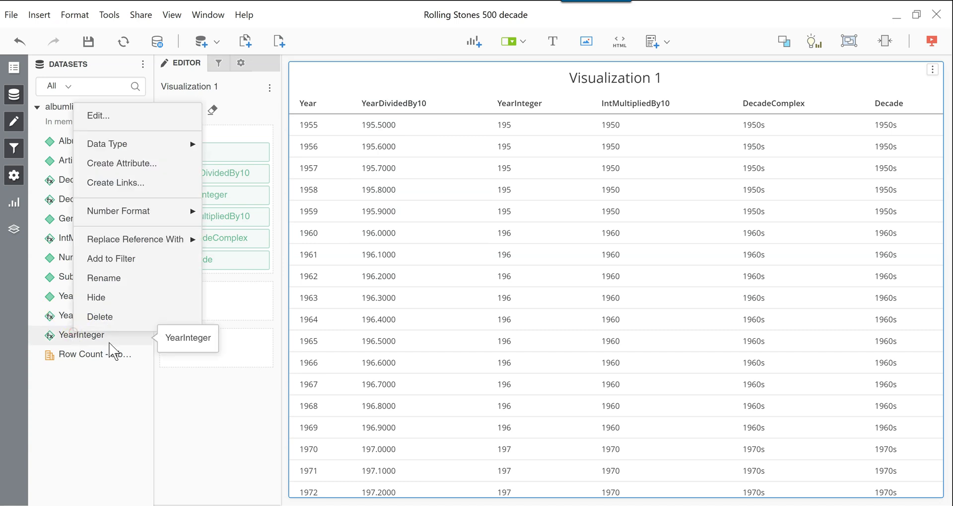
{"action": "left_click", "coordinate": [143, 210]}
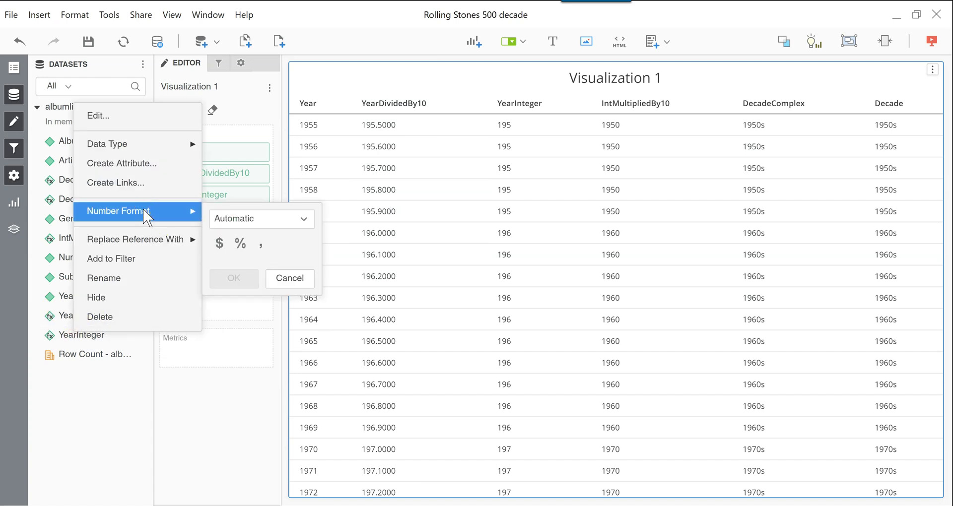
{"action": "left_click", "coordinate": [87, 396]}
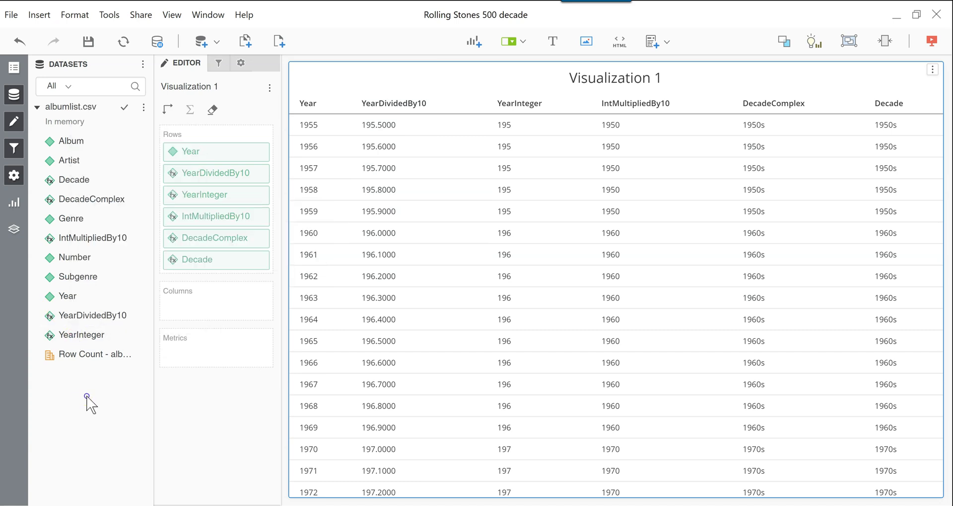
Step: Switch YearDividedBy10 to the Scientific number format, showing values like 1.9550E+02
{"action": "right_click", "coordinate": [110, 317]}
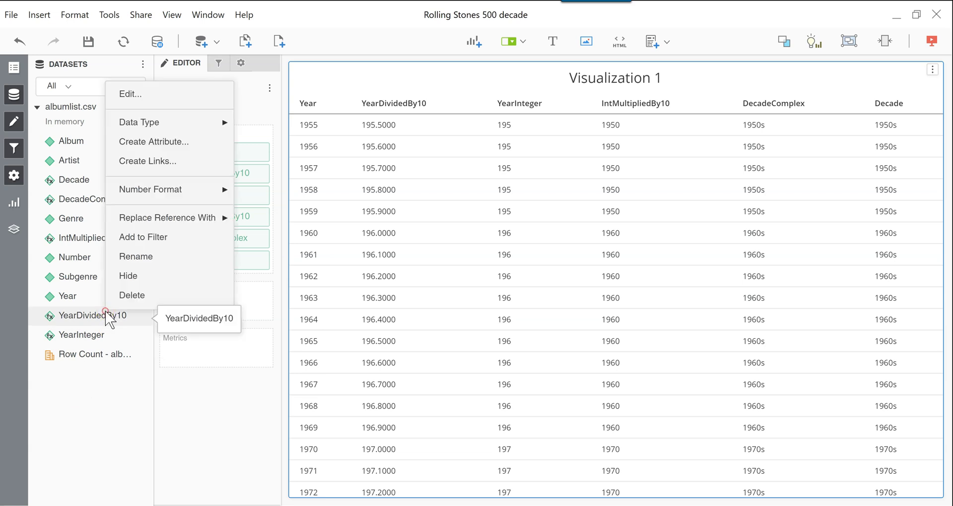
{"action": "left_click", "coordinate": [164, 189]}
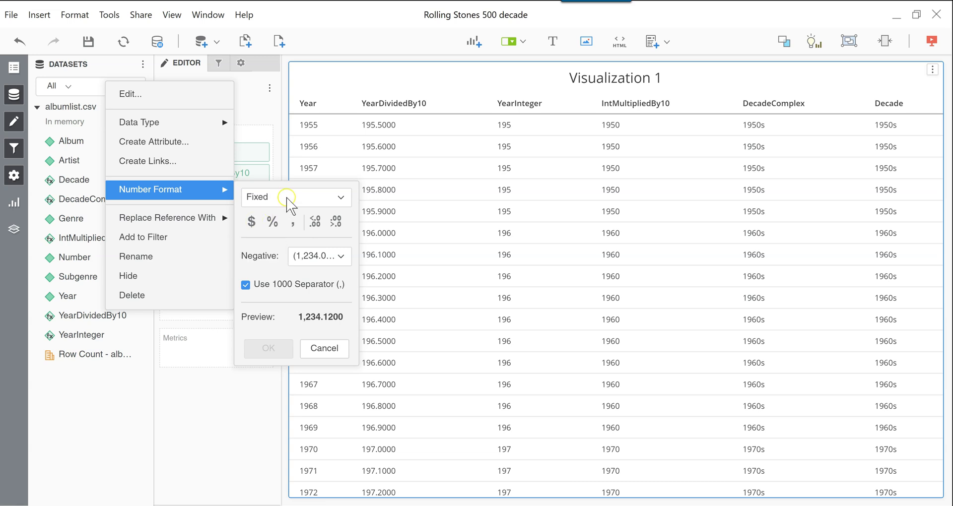
{"action": "left_click", "coordinate": [338, 197]}
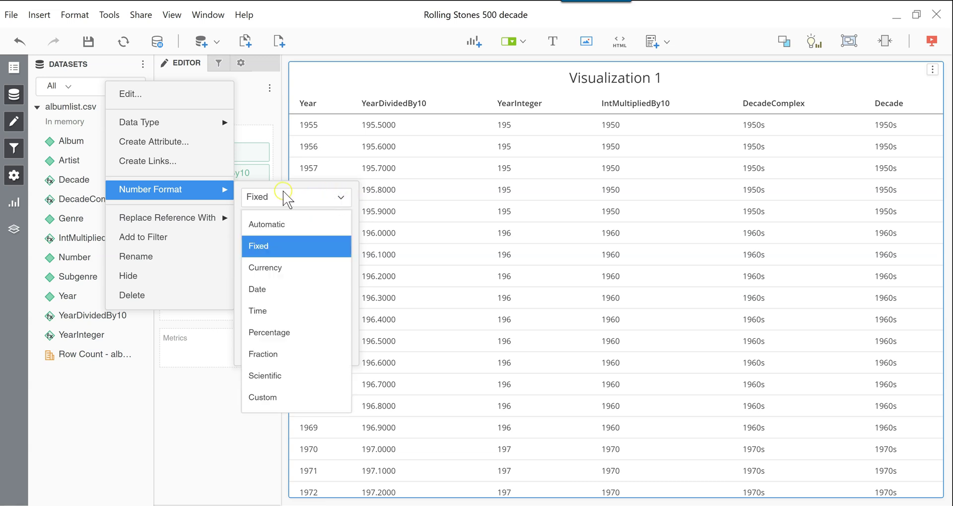
{"action": "left_click", "coordinate": [276, 376]}
{"action": "left_click", "coordinate": [267, 286]}
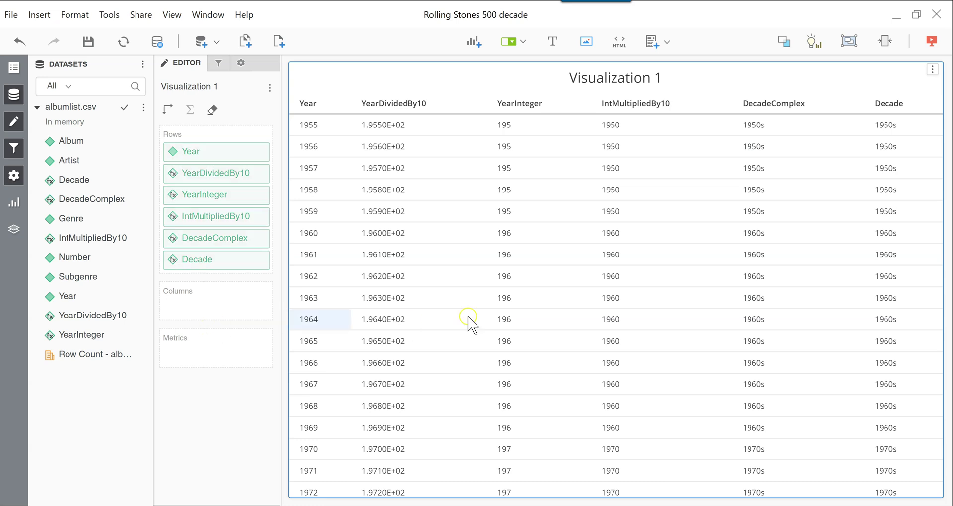
Step: Set the YearDividedBy10 pill in Rows to the Fraction (12 1/3) format, showing values like 195 1/2
{"action": "left_click", "coordinate": [194, 301]}
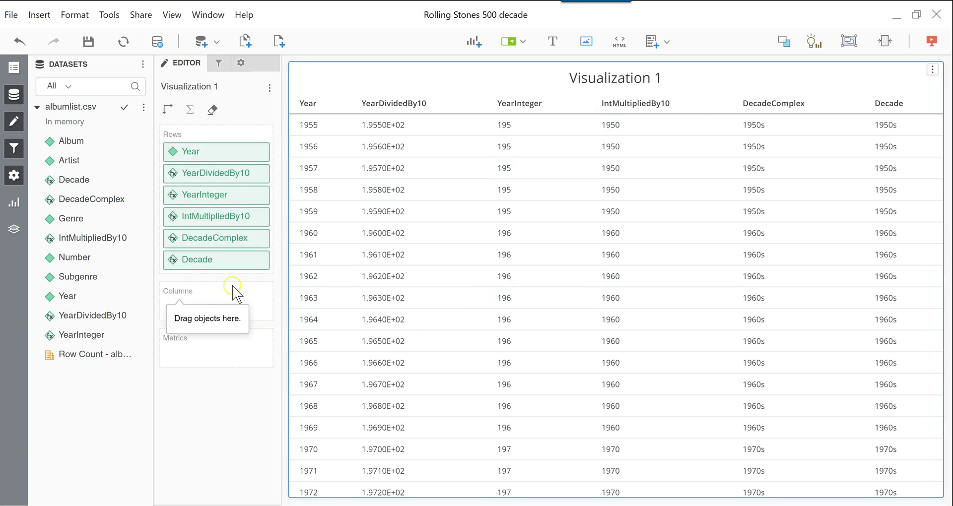
{"action": "right_click", "coordinate": [200, 180]}
{"action": "left_click", "coordinate": [285, 289]}
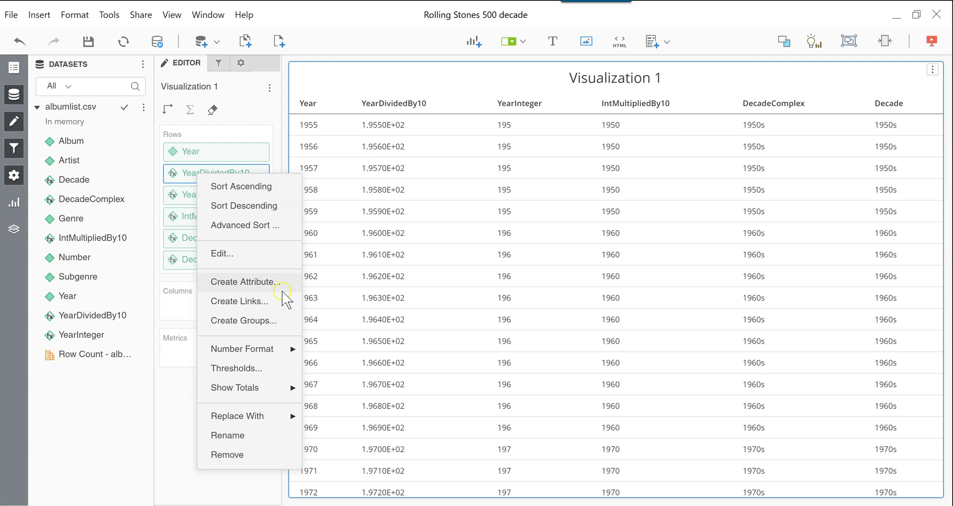
{"action": "mouse_move", "coordinate": [253, 350]}
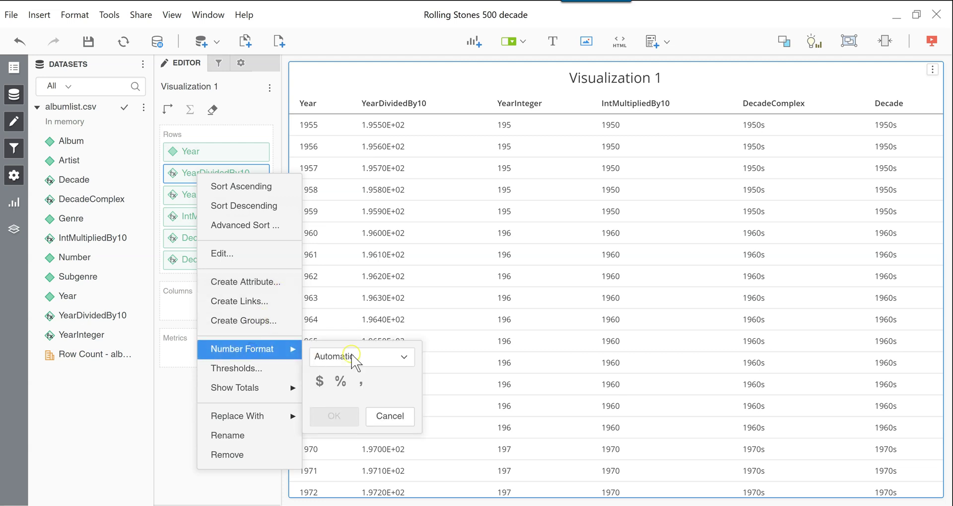
{"action": "left_click", "coordinate": [380, 358]}
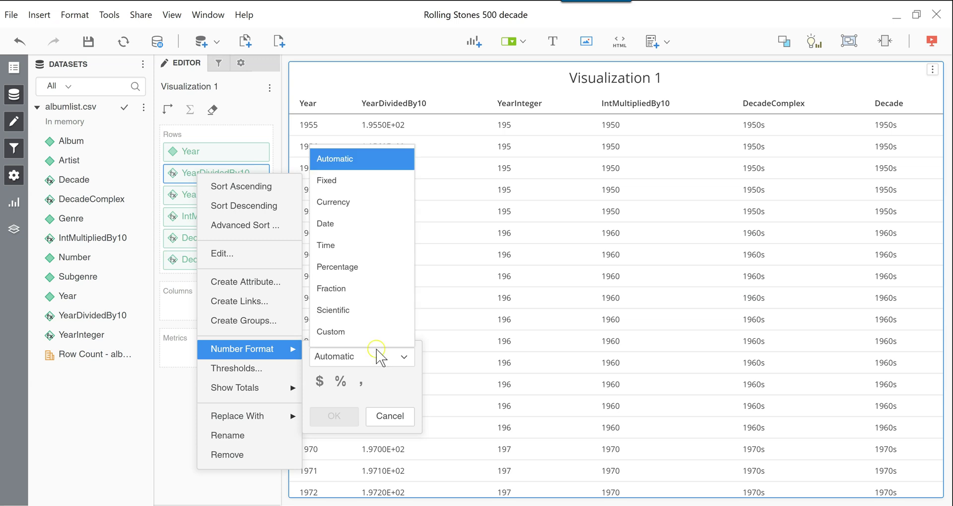
{"action": "left_click", "coordinate": [352, 263]}
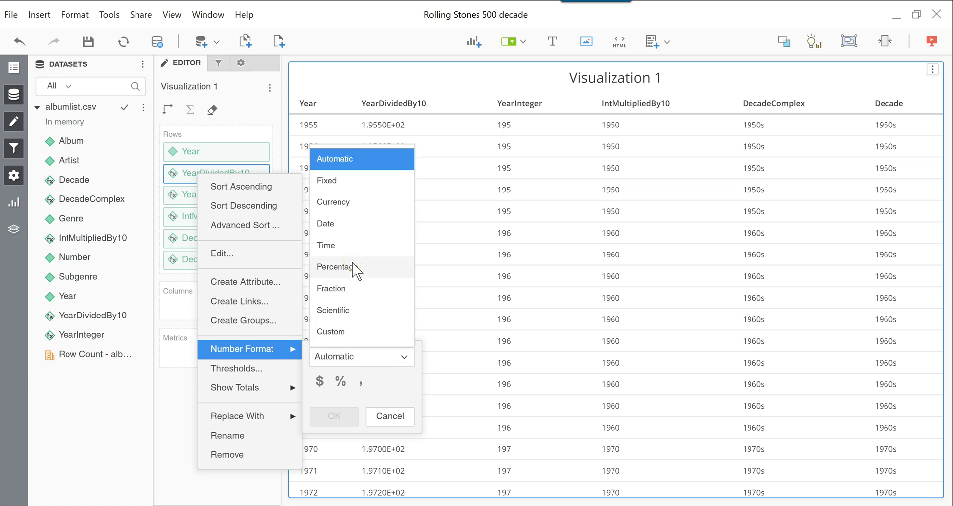
{"action": "left_click", "coordinate": [354, 288]}
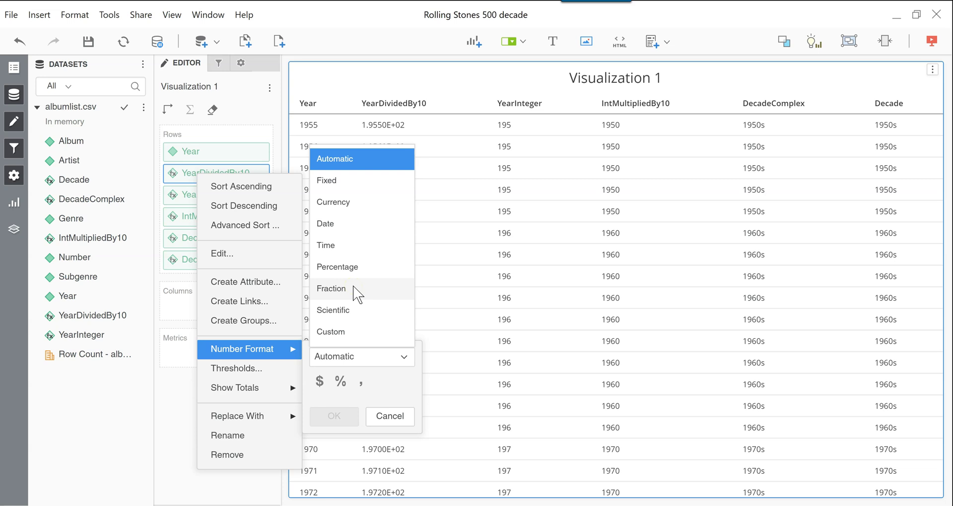
{"action": "left_click", "coordinate": [352, 291]}
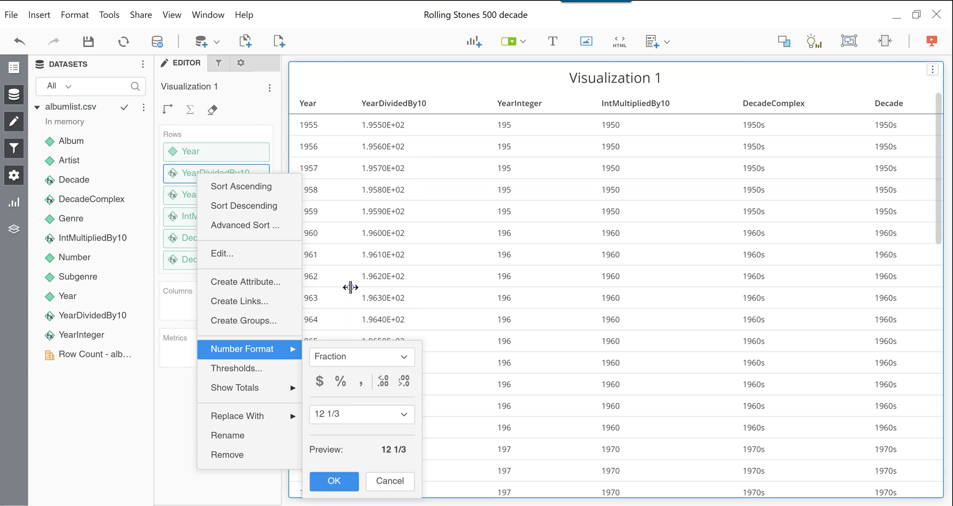
{"action": "left_click", "coordinate": [346, 482]}
{"action": "left_click", "coordinate": [387, 241]}
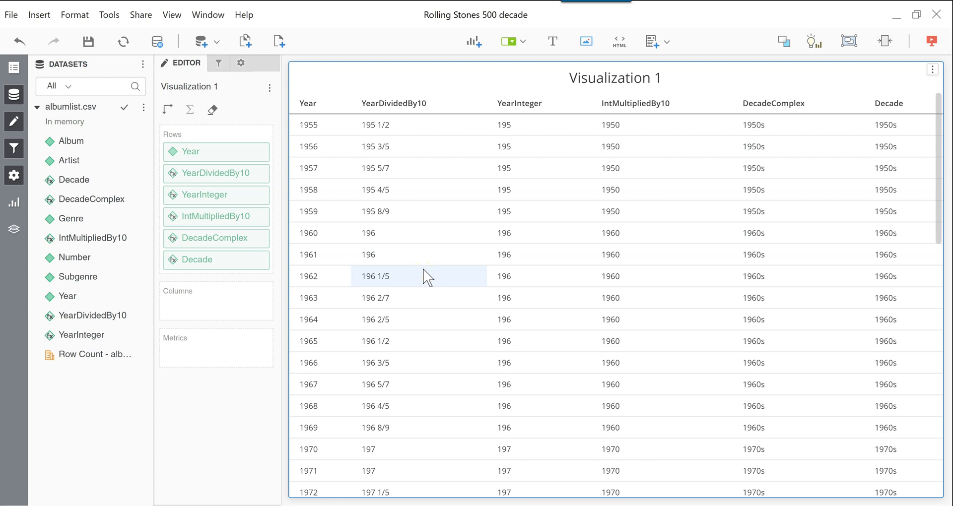
Step: Insert Visualization 2 beside the first grid and put YearDividedBy10 in its Rows
{"action": "left_click", "coordinate": [475, 43]}
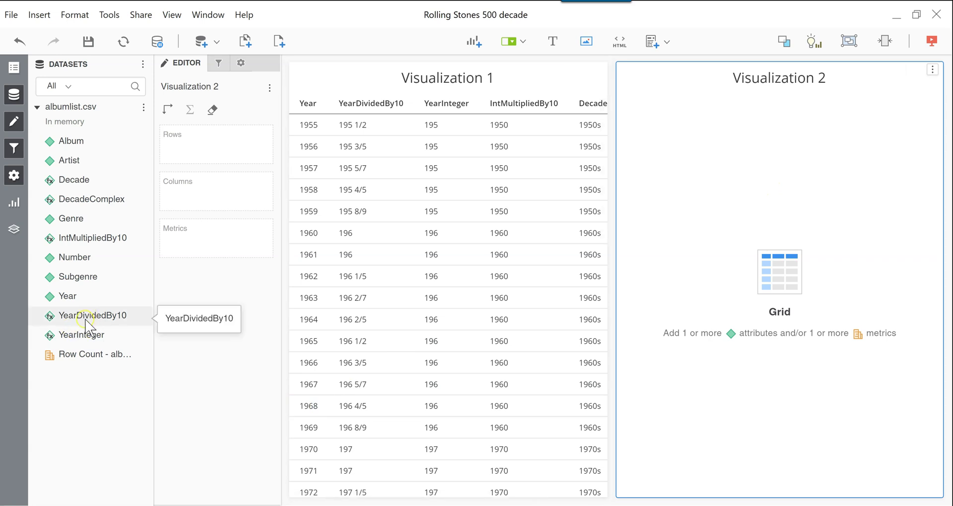
{"action": "left_click_drag", "start_coordinate": [87, 328], "coordinate": [788, 243]}
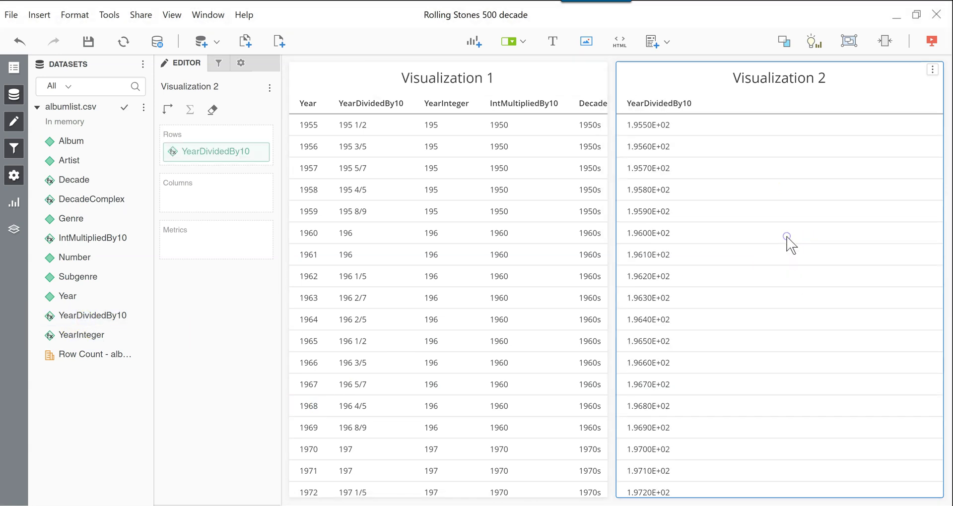